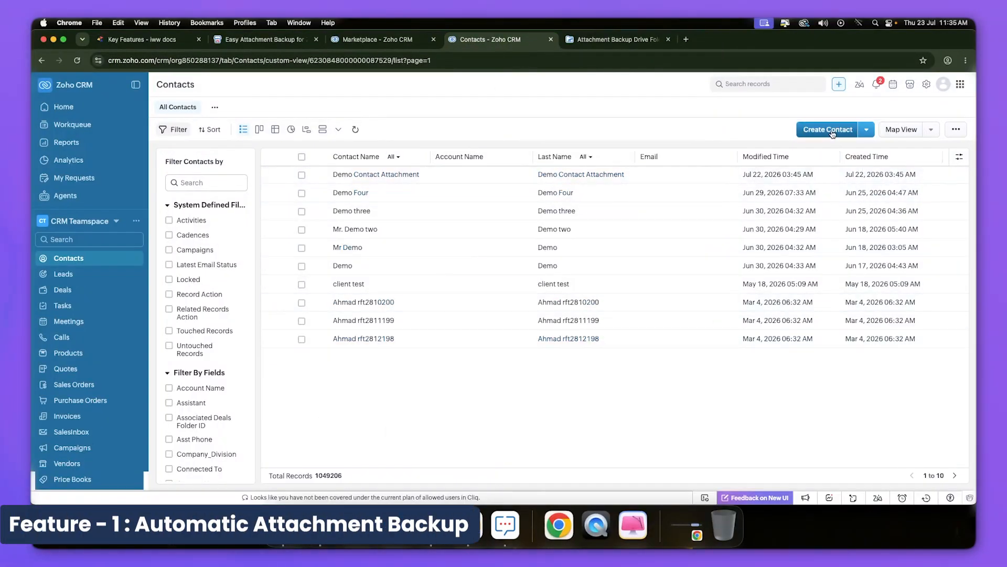
# - Create and save a new contact with the last name Demo Backup
pyautogui.click(828, 130)
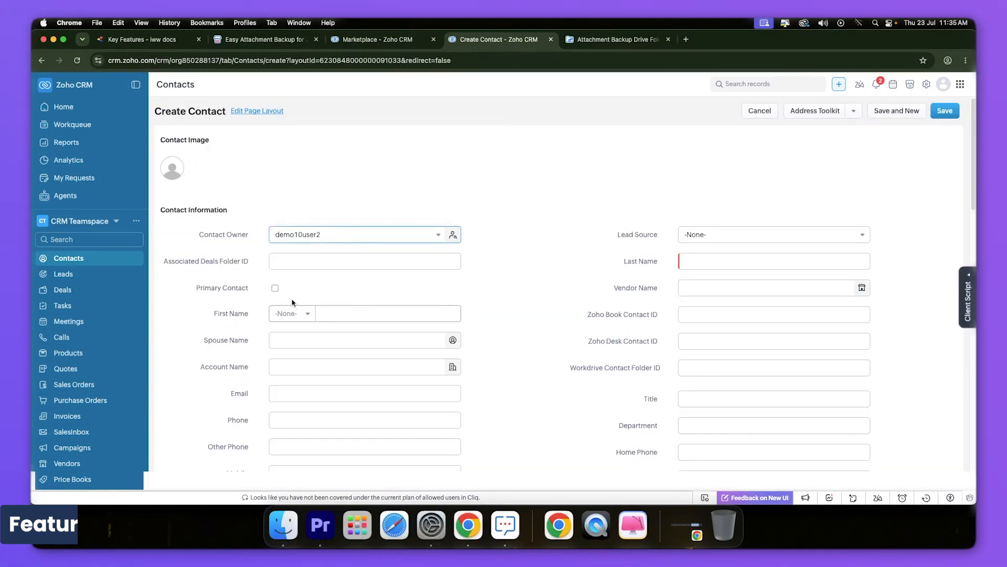
pyautogui.click(714, 261)
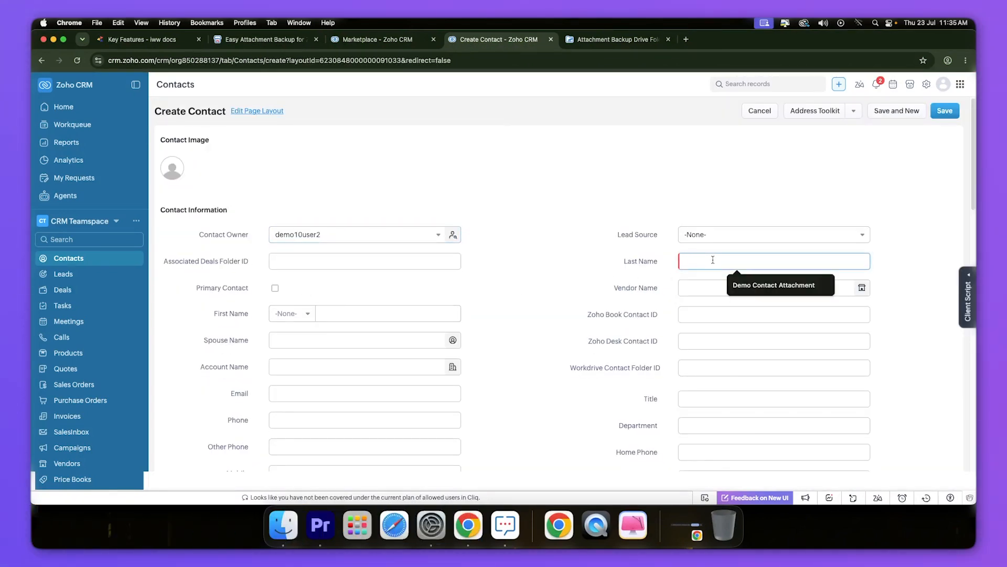
pyautogui.write('Demo Backup')
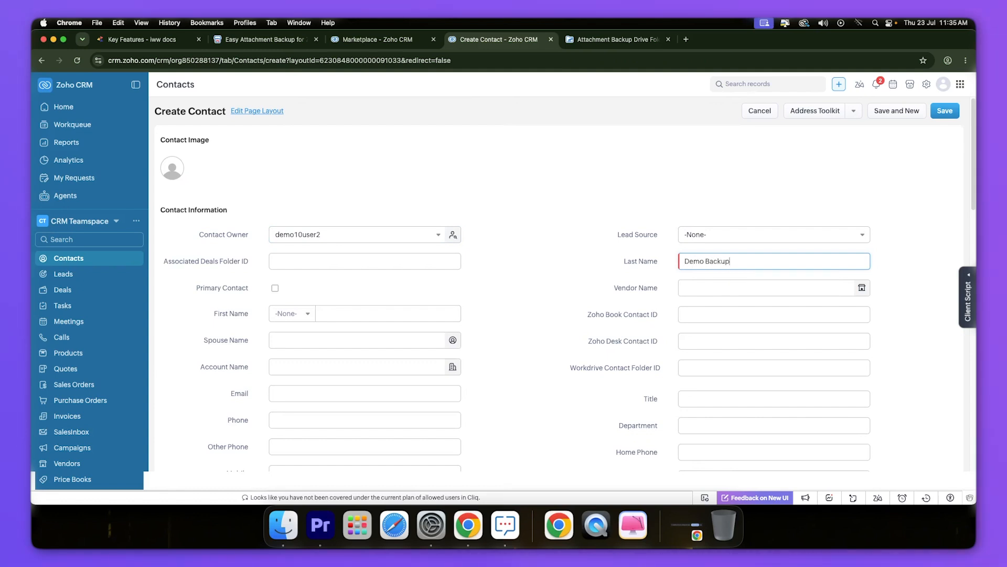
pyautogui.click(944, 111)
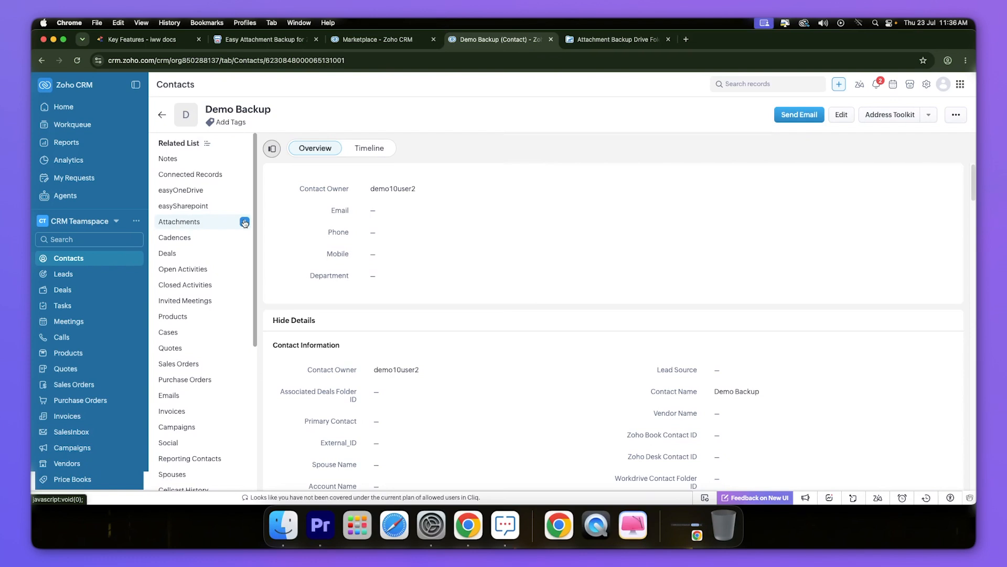
# - Upload Contract.pdf from the Downloads folder as an attachment to the Demo Backup contact and show the contact's attachment list
pyautogui.click(244, 223)
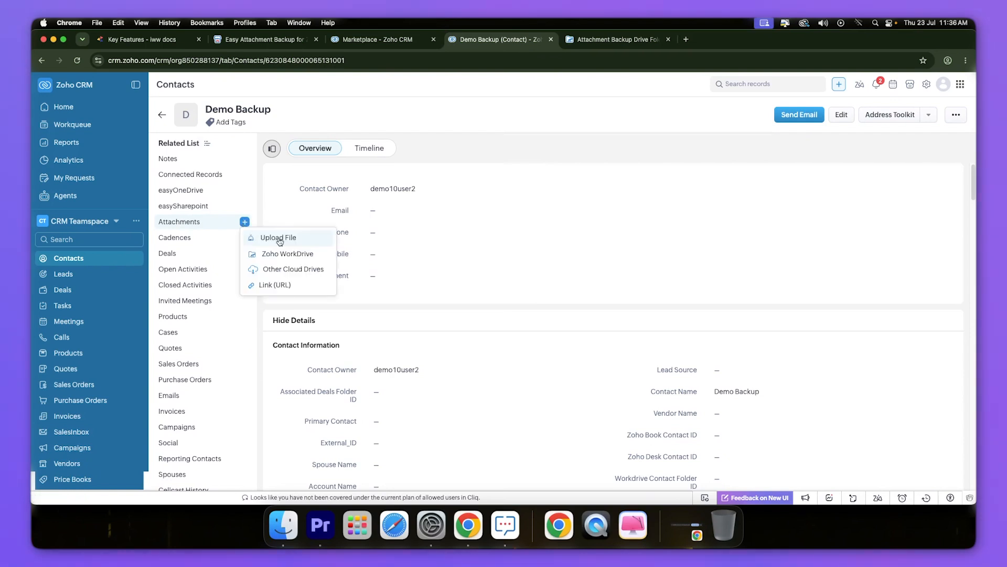
pyautogui.click(274, 242)
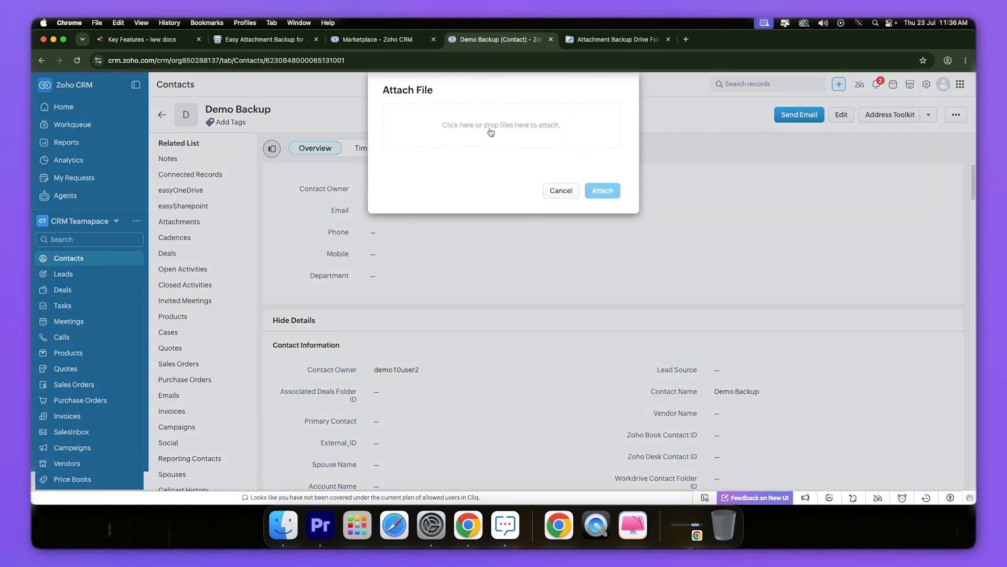
pyautogui.click(498, 133)
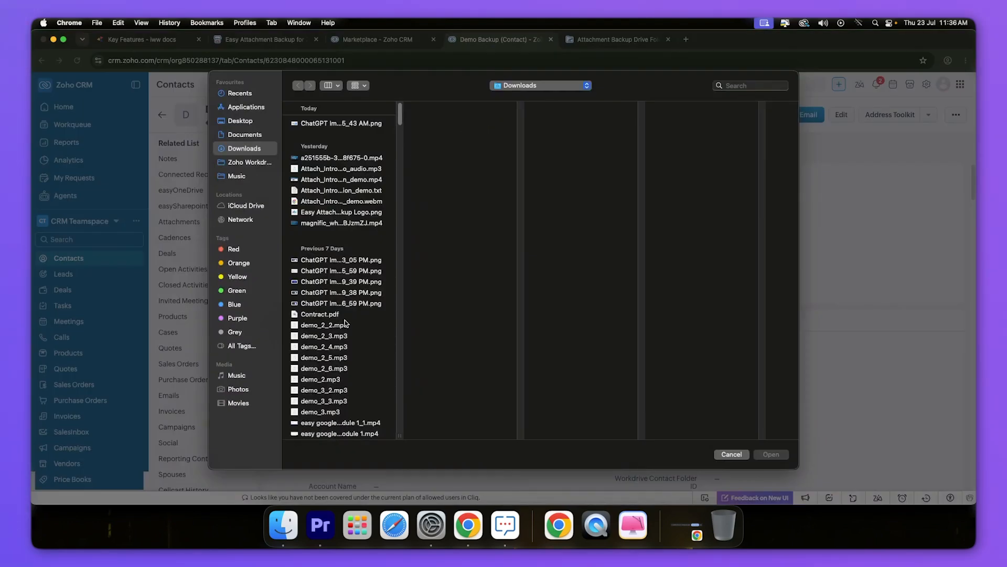
pyautogui.click(317, 315)
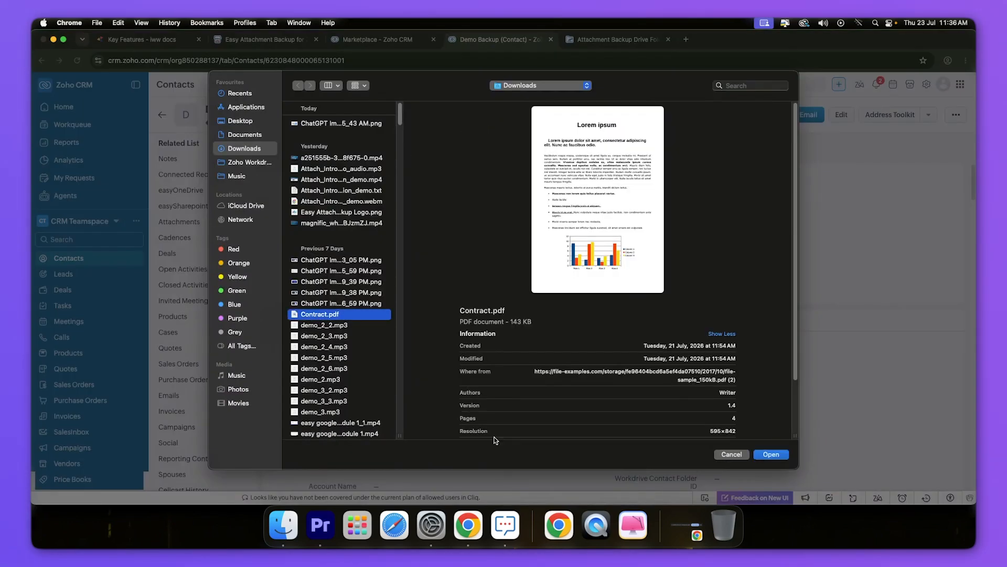
pyautogui.click(770, 453)
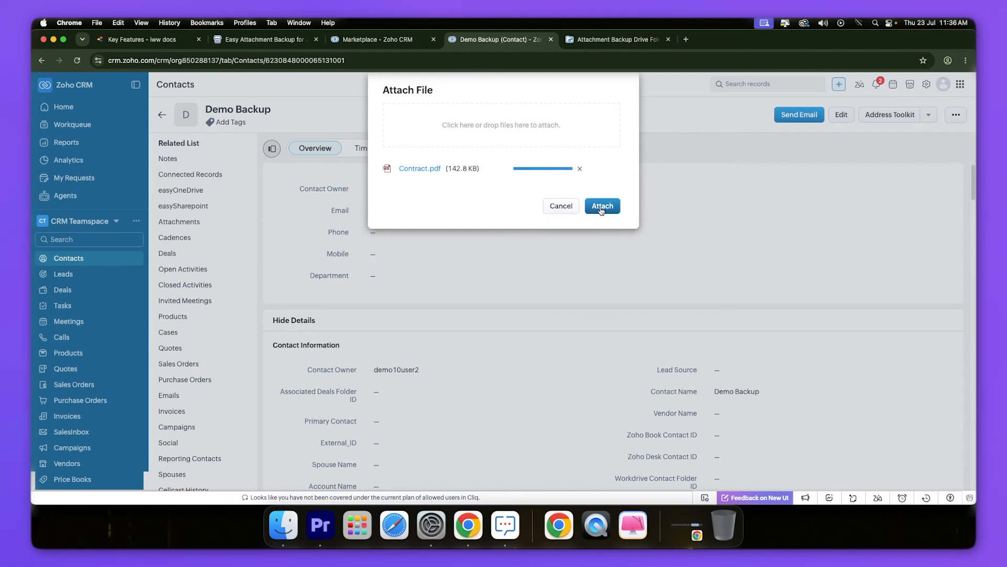
pyautogui.click(602, 208)
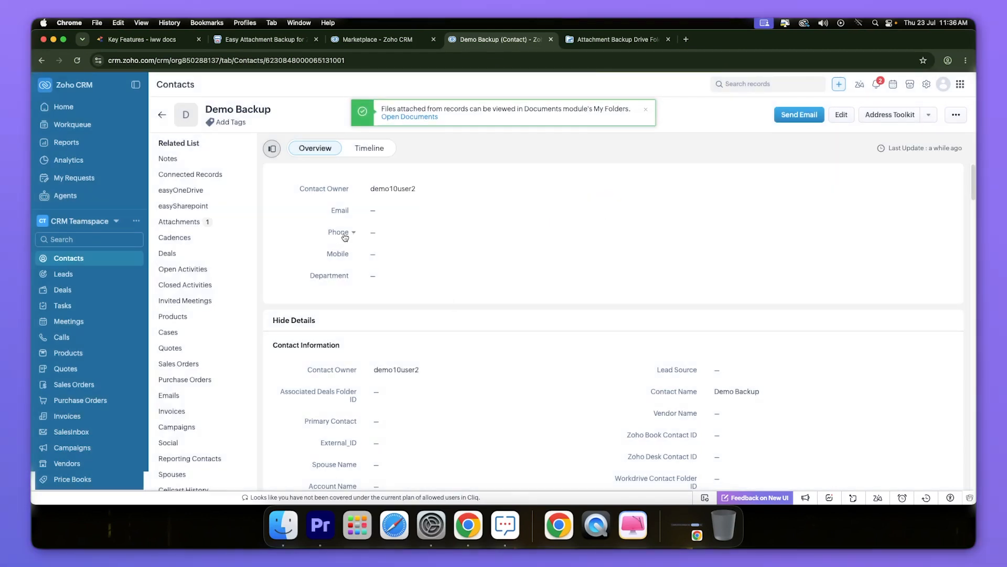
pyautogui.click(196, 224)
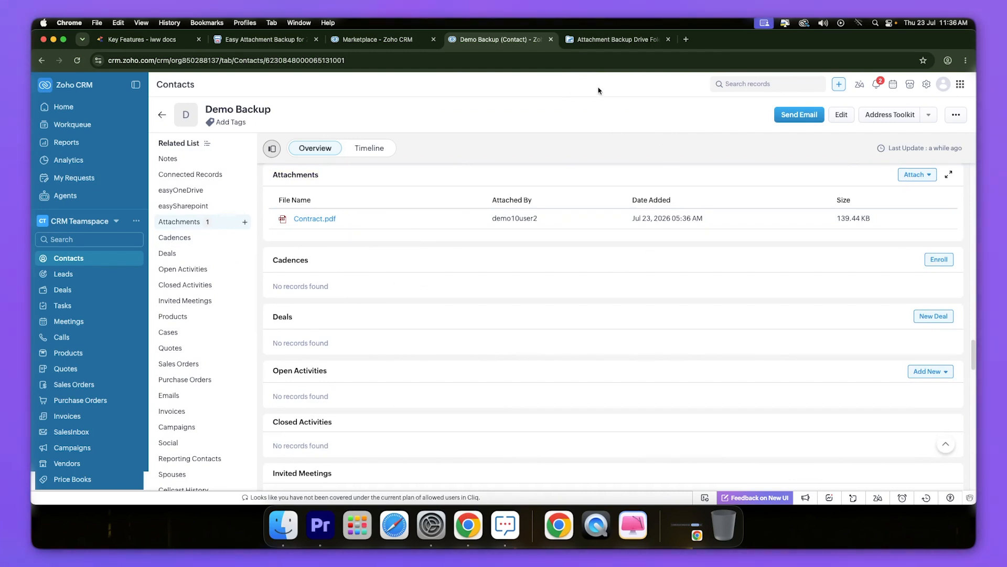
# - Switch to WorkDrive and open the Demo Backup folder inside the Contacts backup folder
pyautogui.click(601, 41)
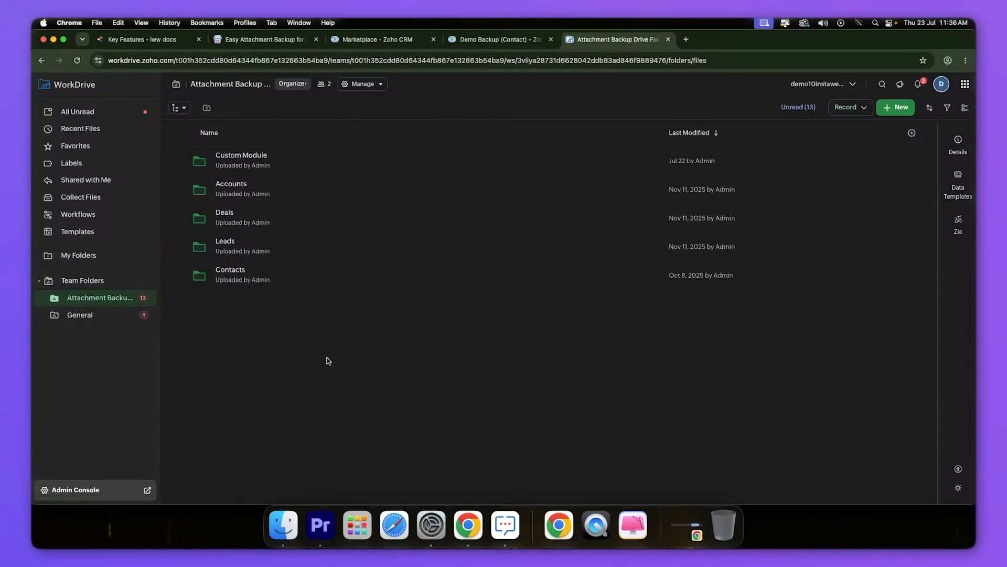
pyautogui.click(227, 270)
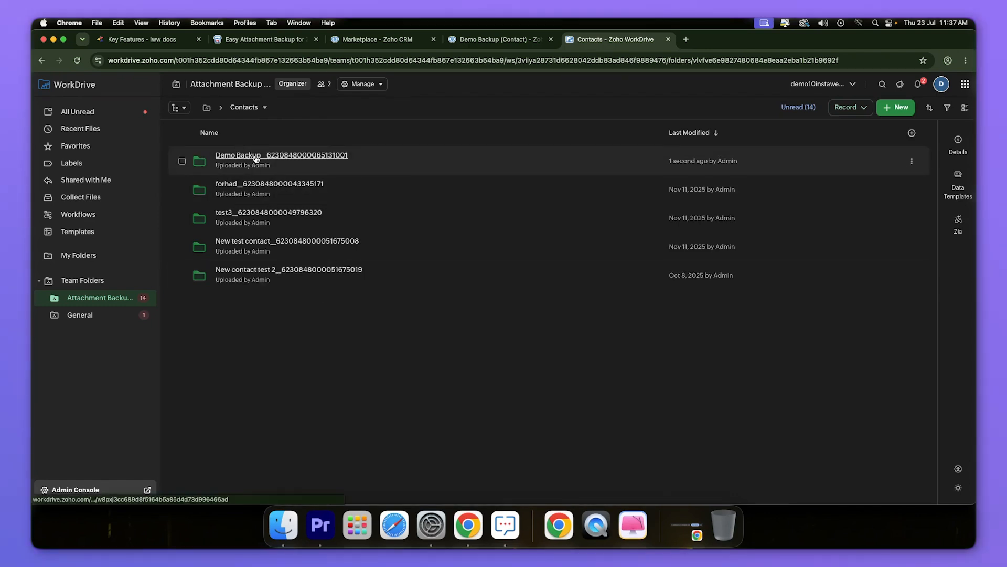
pyautogui.click(239, 154)
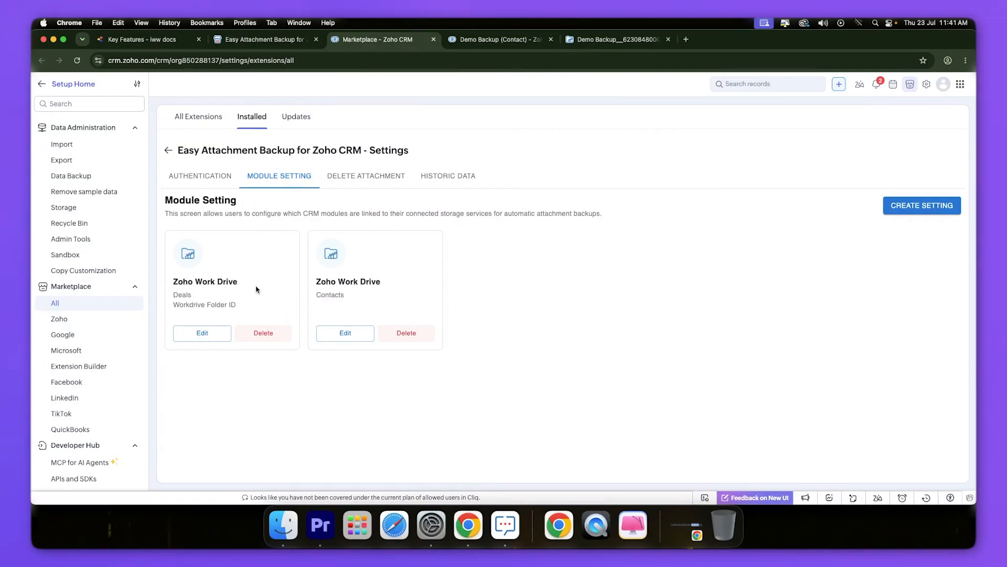
# - Review the existing Deals and Contacts module settings, and examine the backup platforms and CRM modules offered for a new setting
pyautogui.doubleClick(183, 295)
pyautogui.click(333, 293)
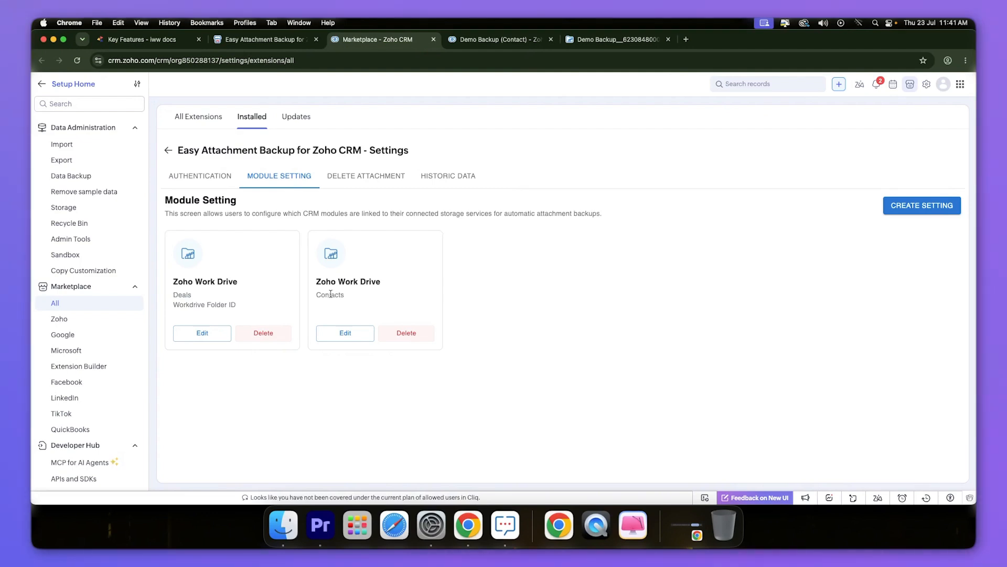
pyautogui.click(918, 207)
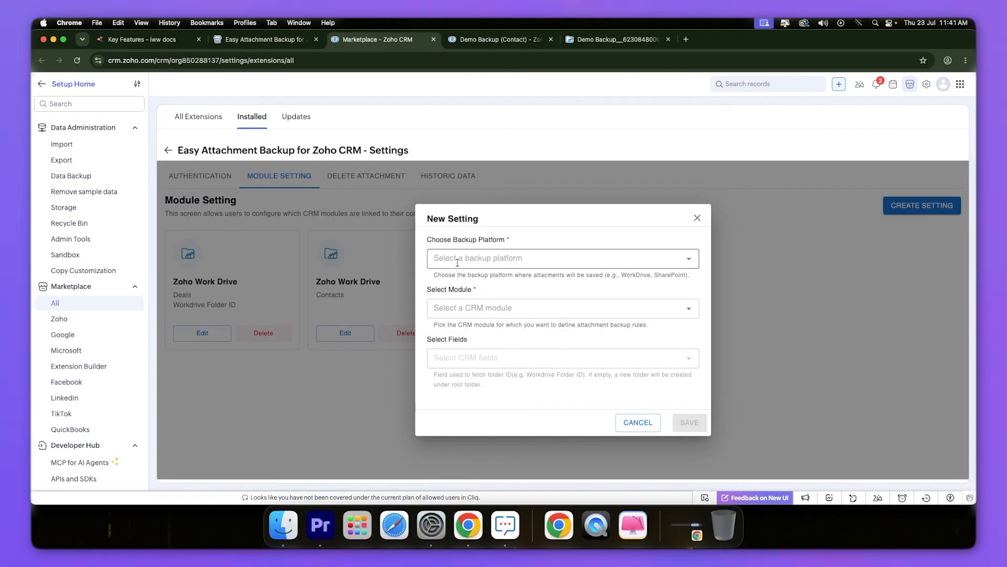
pyautogui.click(465, 257)
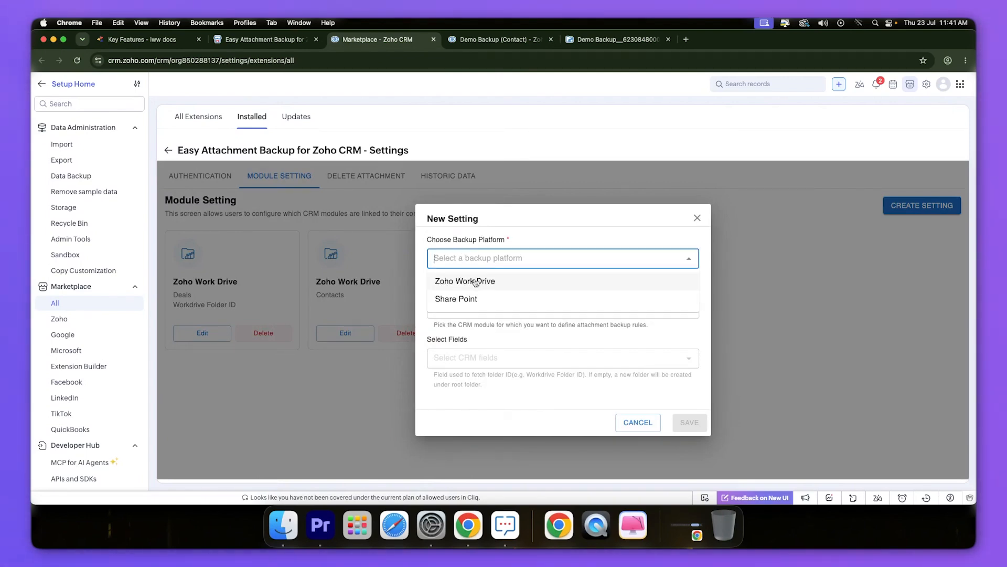
pyautogui.click(471, 311)
pyautogui.click(472, 309)
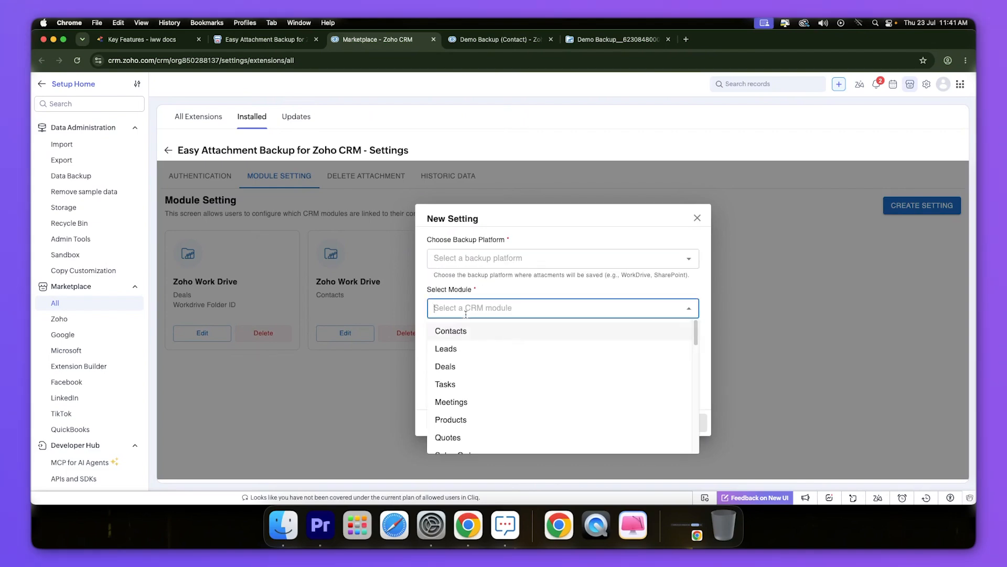
pyautogui.scroll(-1, 515, 404)
pyautogui.scroll(1, 486, 346)
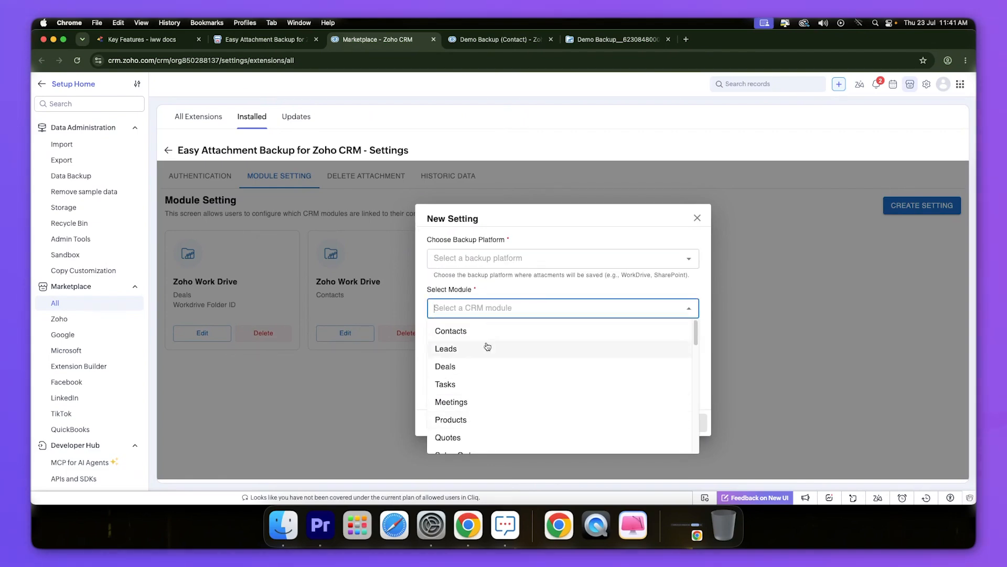
pyautogui.scroll(-1, 487, 405)
pyautogui.scroll(-5, 487, 405)
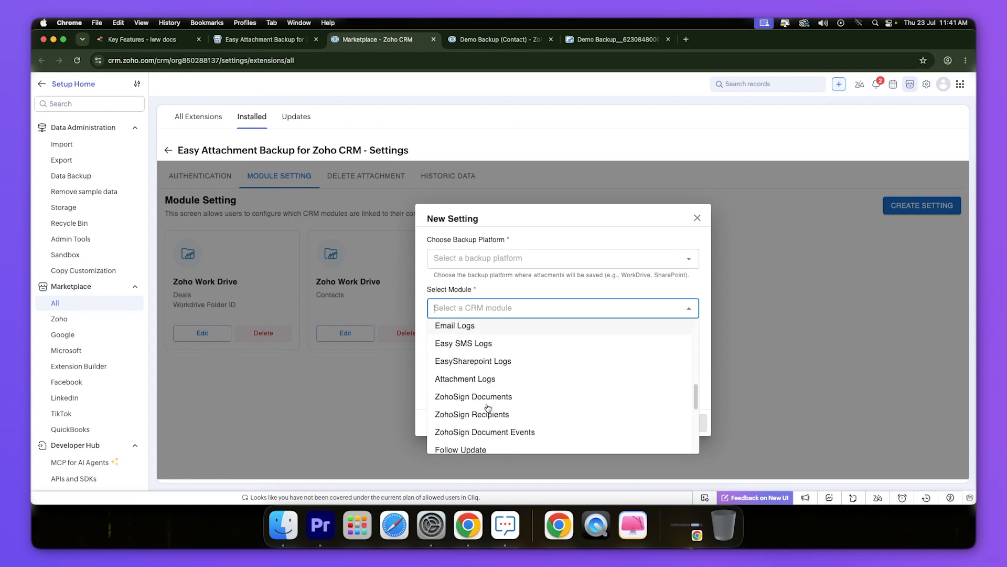
pyautogui.click(423, 348)
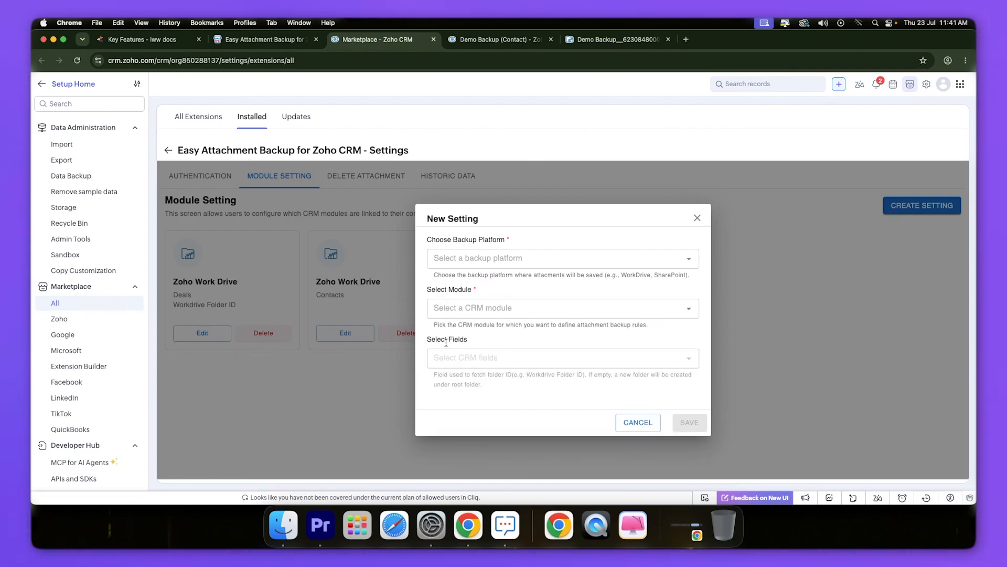
# - Examine the Choose Backup Platform, Select Module and Select Fields entries in the new setting form
pyautogui.moveTo(468, 340); pyautogui.dragTo(428, 340)
pyautogui.click(535, 337)
pyautogui.click(447, 341)
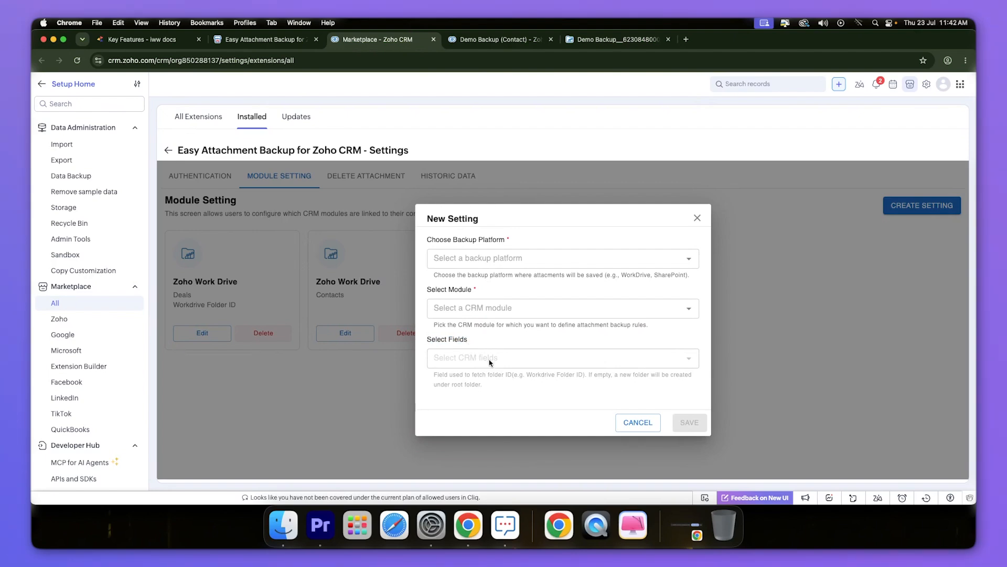
pyautogui.moveTo(472, 343); pyautogui.dragTo(425, 341)
pyautogui.click(500, 348)
pyautogui.moveTo(477, 290); pyautogui.dragTo(423, 292)
pyautogui.click(536, 291)
pyautogui.moveTo(511, 239); pyautogui.dragTo(417, 244)
pyautogui.click(484, 298)
pyautogui.moveTo(479, 290); pyautogui.dragTo(419, 289)
pyautogui.click(501, 301)
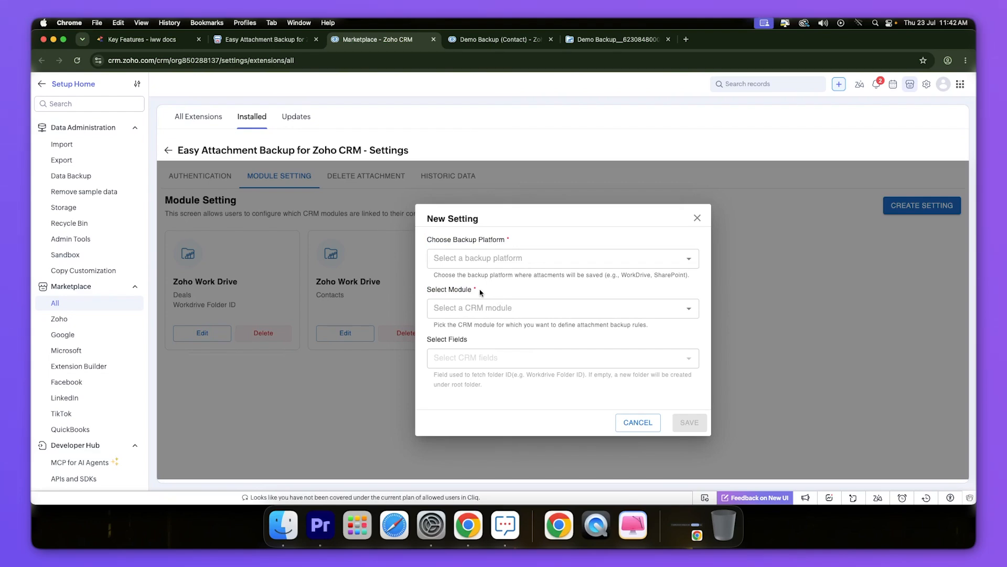
pyautogui.click(503, 289)
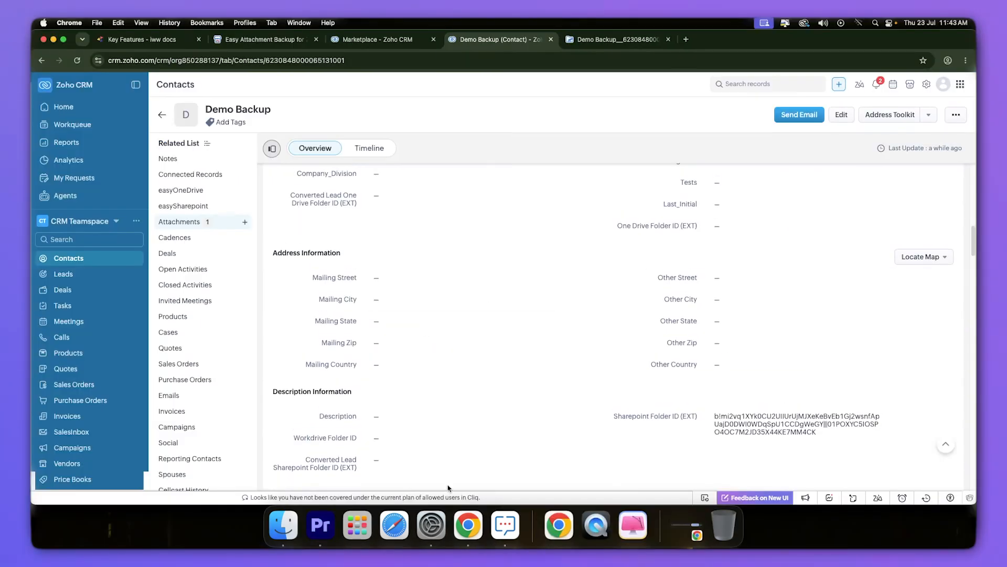
# - Locate the Workdrive Folder ID field in the Demo Backup contact's description information
pyautogui.scroll(-1, 580, 408)
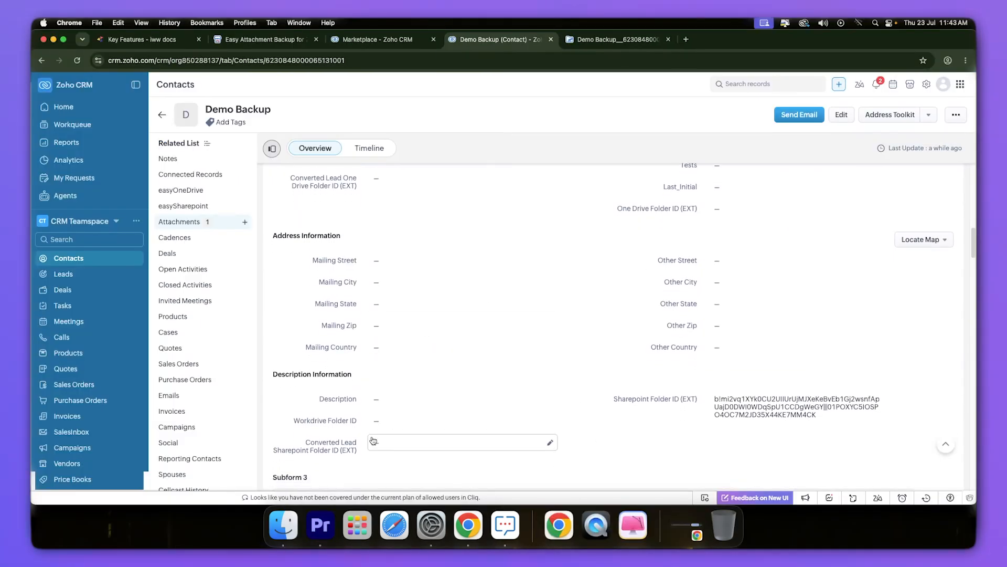
pyautogui.tripleClick(314, 420)
pyautogui.click(315, 421)
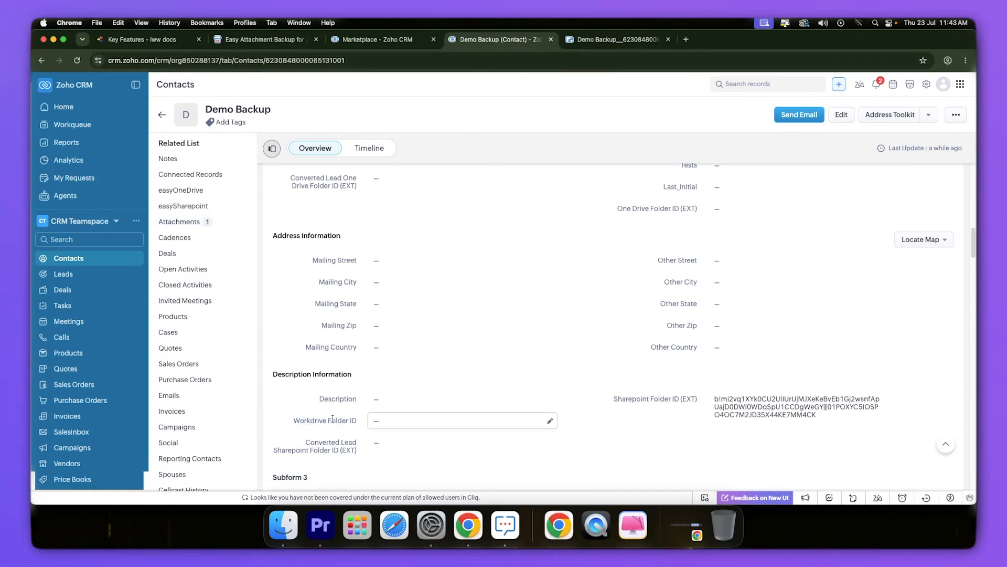
# - Switch to WorkDrive, inspect the contents of the Demo Backup folder and return to the Contacts folder
pyautogui.click(586, 43)
pyautogui.click(243, 107)
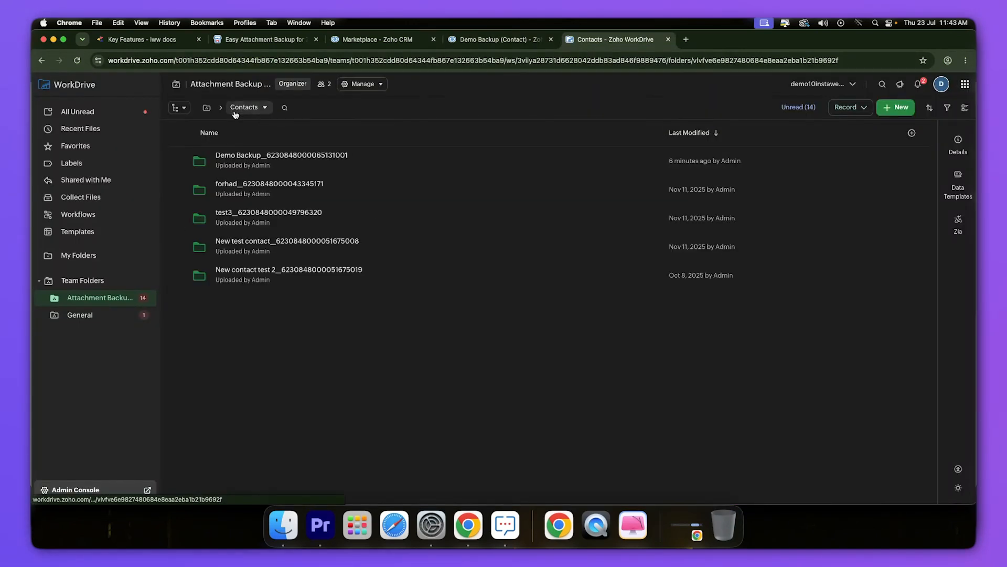
pyautogui.click(260, 157)
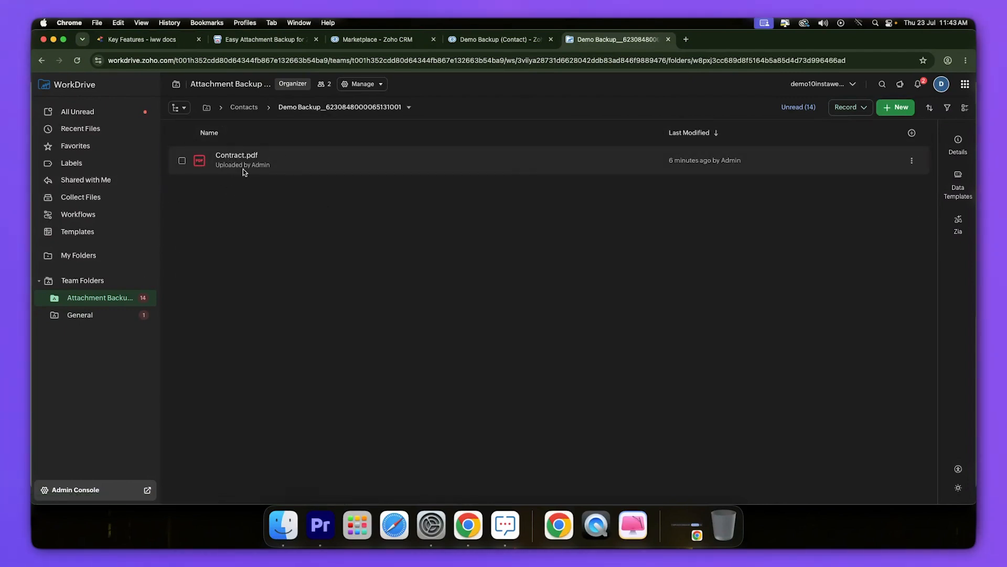
pyautogui.click(244, 107)
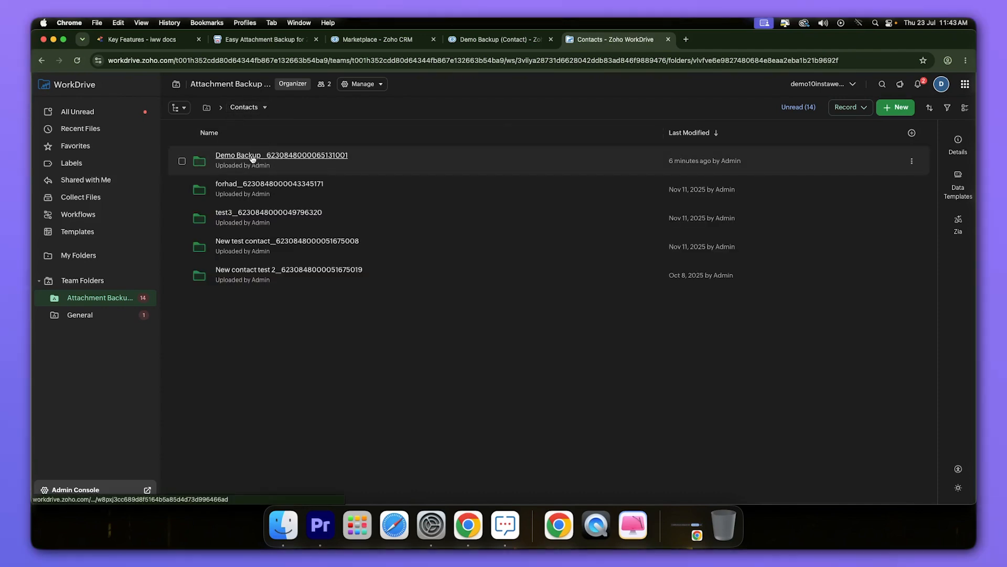
# - Return to the Demo Backup contact in Zoho CRM and check its Workdrive Folder ID field
pyautogui.click(499, 39)
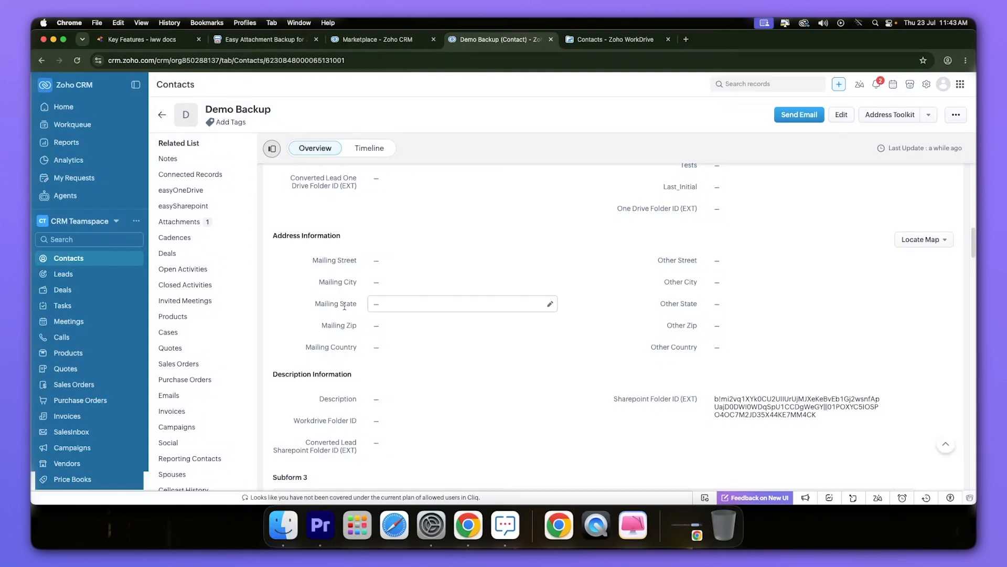
pyautogui.tripleClick(325, 420)
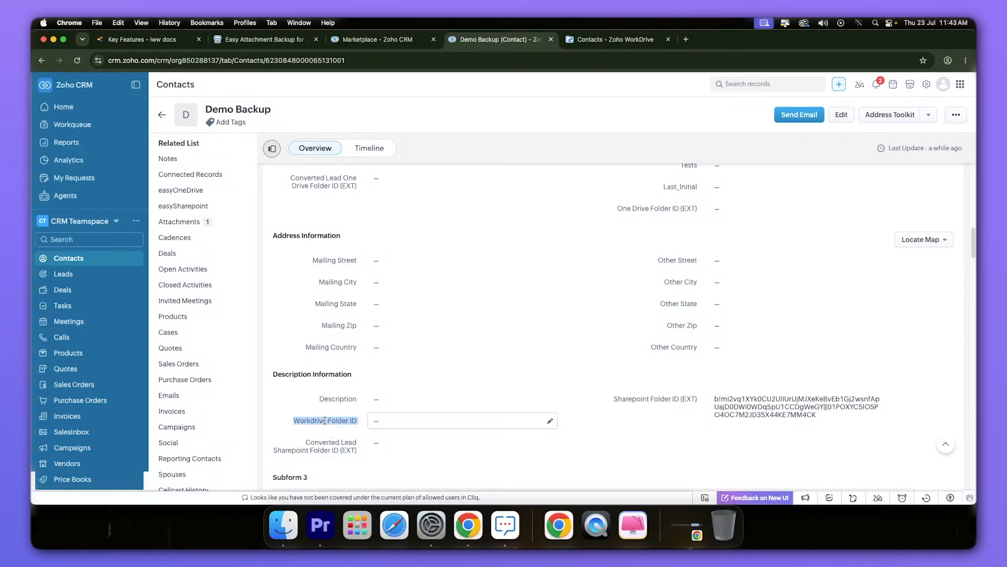
pyautogui.click(325, 420)
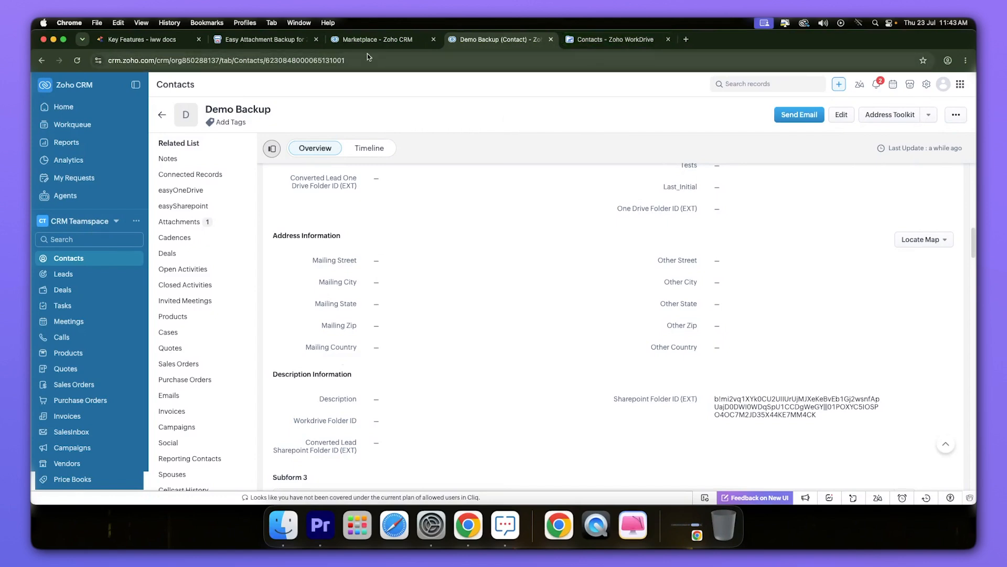
# - Open the Contacts backup setting in the Easy Attachment Backup module settings and select Workdrive Folder ID as its field
pyautogui.click(370, 40)
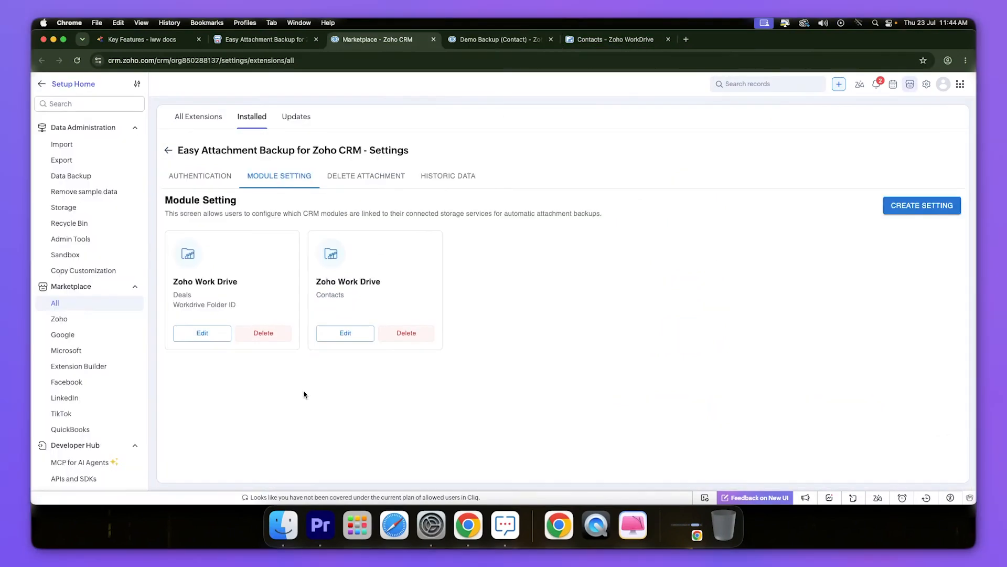
pyautogui.click(344, 334)
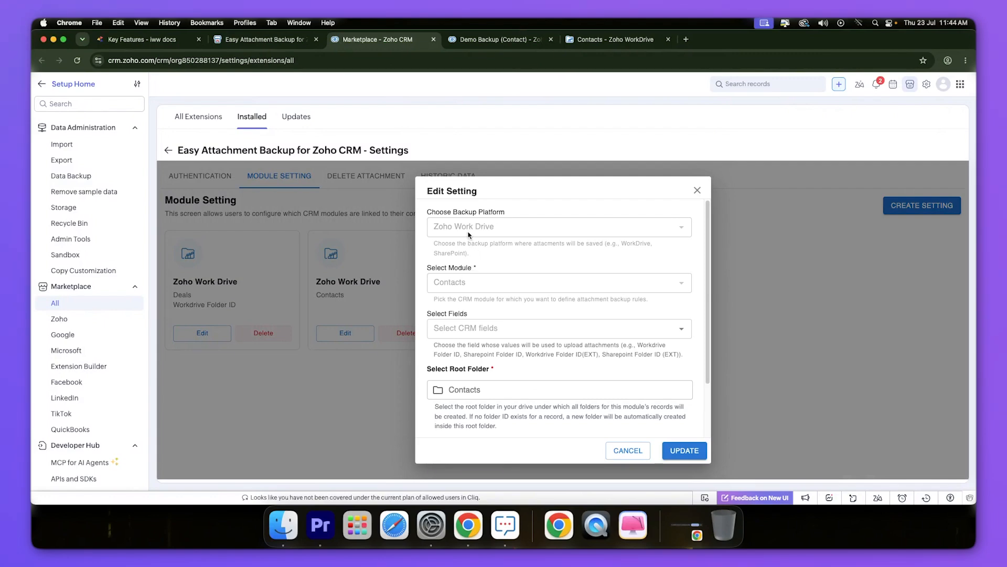
pyautogui.click(467, 327)
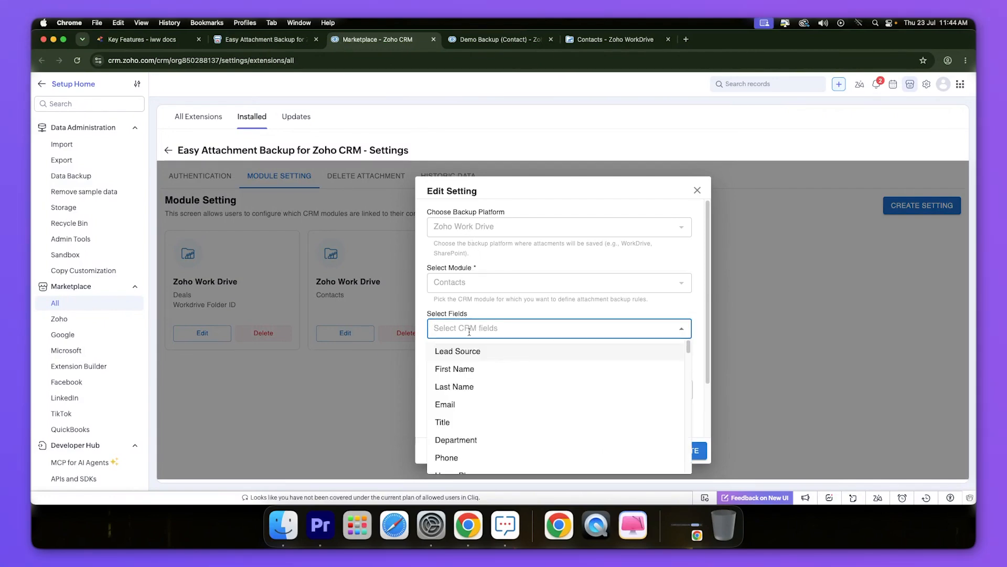
pyautogui.write('work')
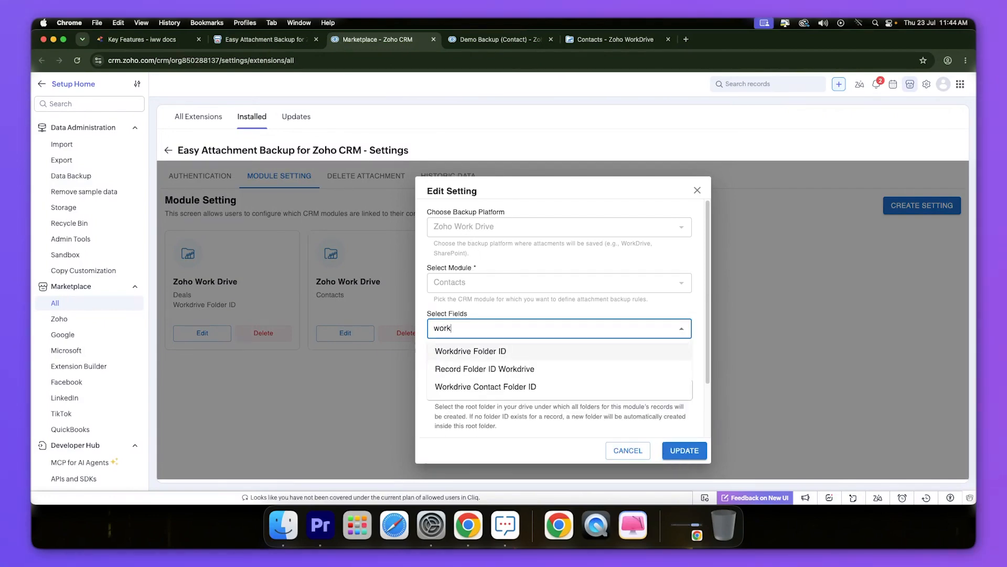
pyautogui.click(476, 350)
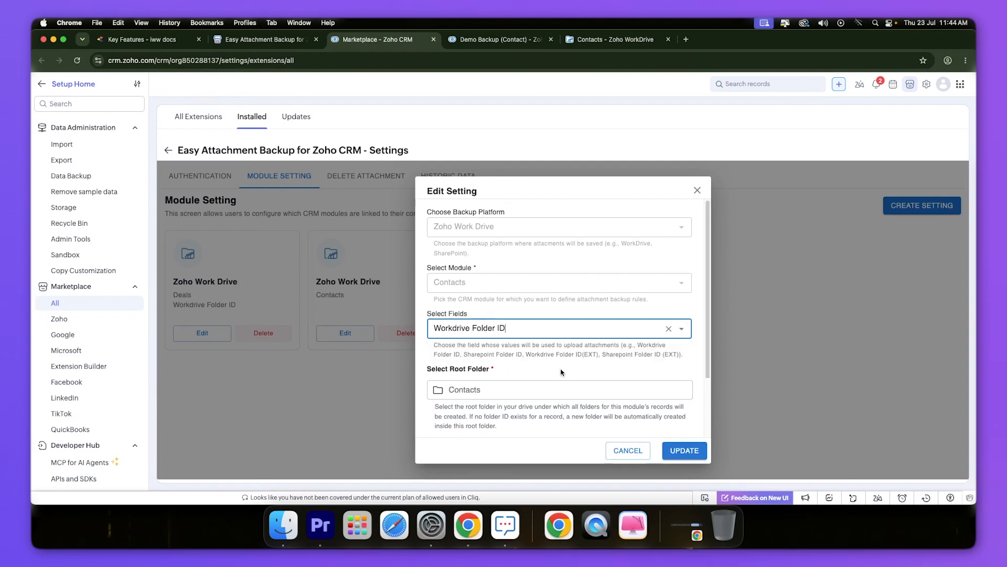
# - Review the note on the record folder and fallback folder structure, and save the updated Contacts setting
pyautogui.scroll(-2, 545, 368)
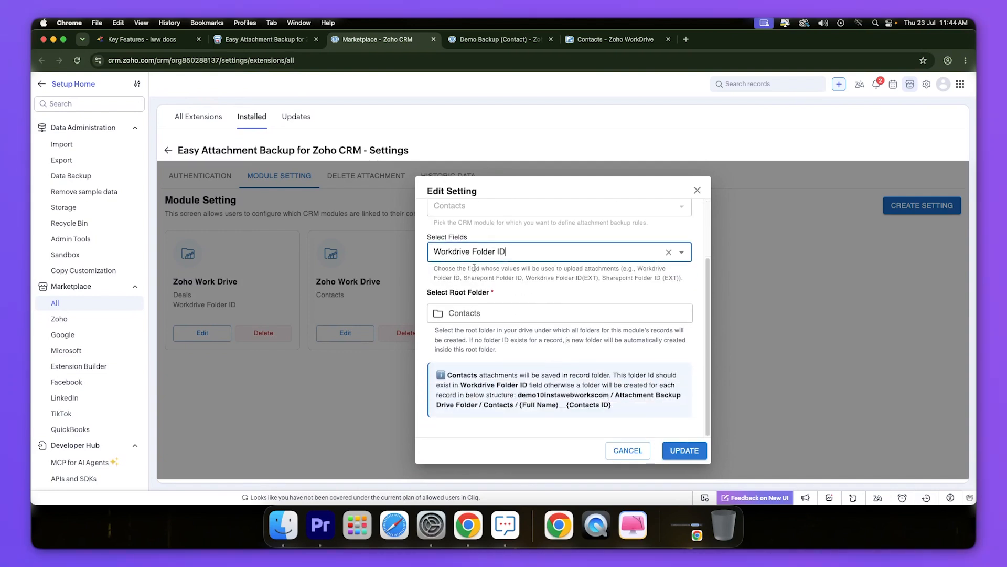
pyautogui.moveTo(449, 375); pyautogui.dragTo(593, 416)
pyautogui.click(596, 426)
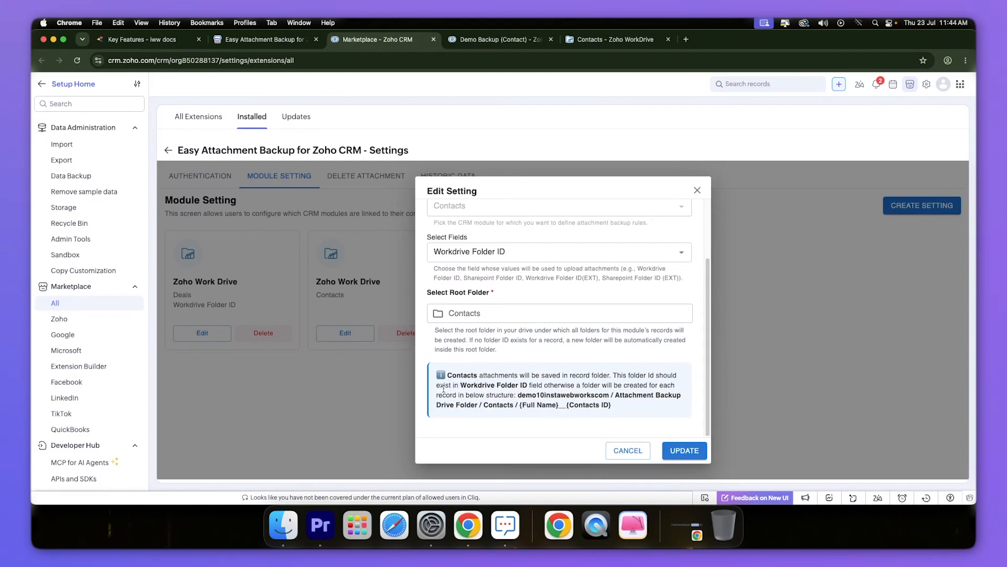
pyautogui.moveTo(461, 385); pyautogui.dragTo(527, 388)
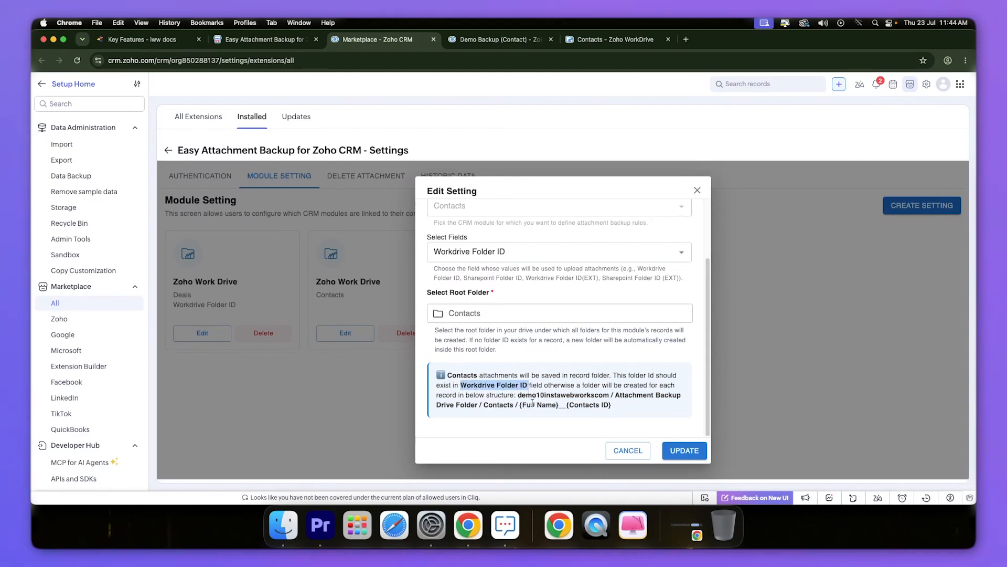
pyautogui.click(532, 403)
pyautogui.moveTo(461, 388); pyautogui.dragTo(523, 388)
pyautogui.click(526, 388)
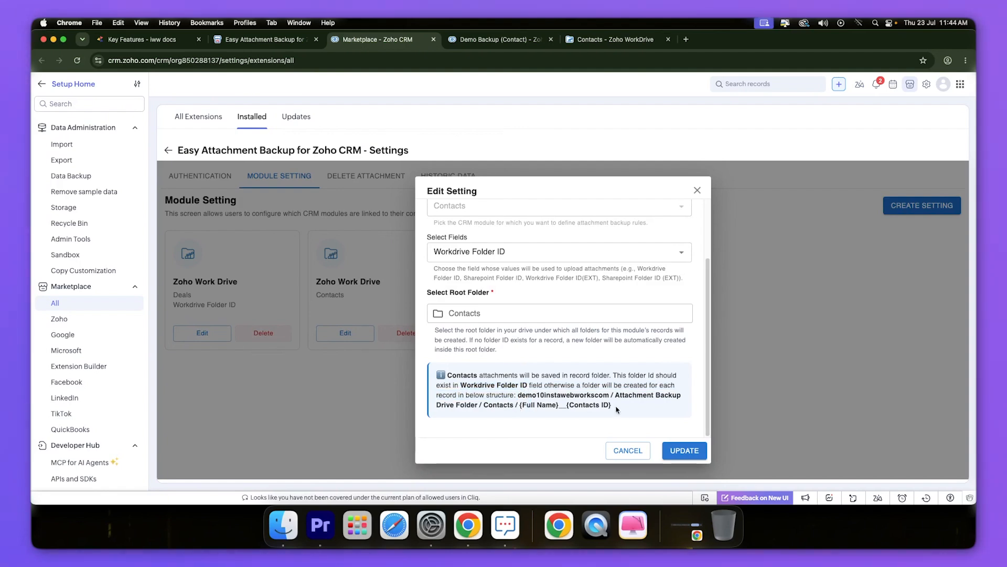
pyautogui.click(684, 450)
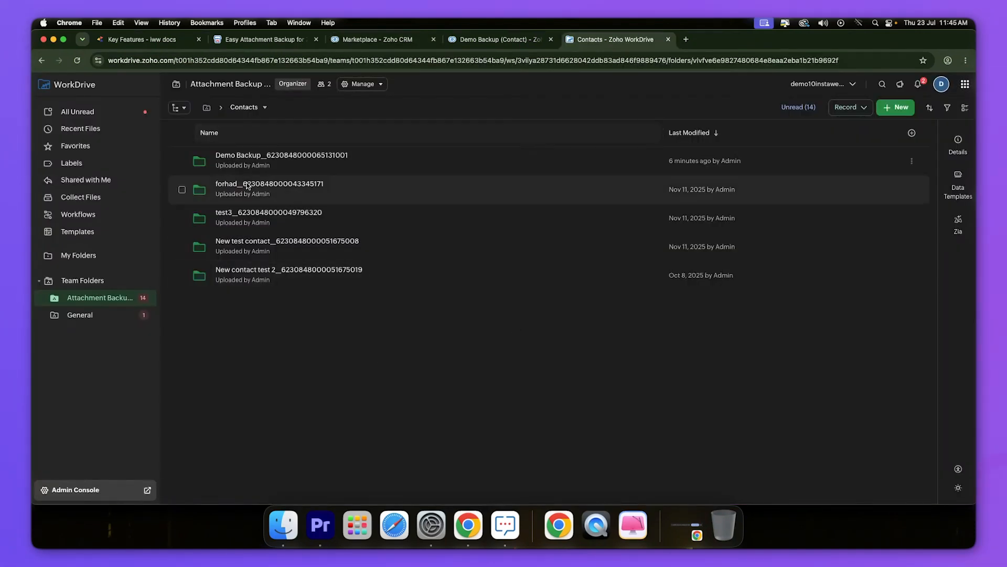
# - Create a folder named Demo Backup Two inside the WorkDrive Contacts folder, accessible to all parent folder collaborators
pyautogui.click(889, 111)
pyautogui.click(773, 134)
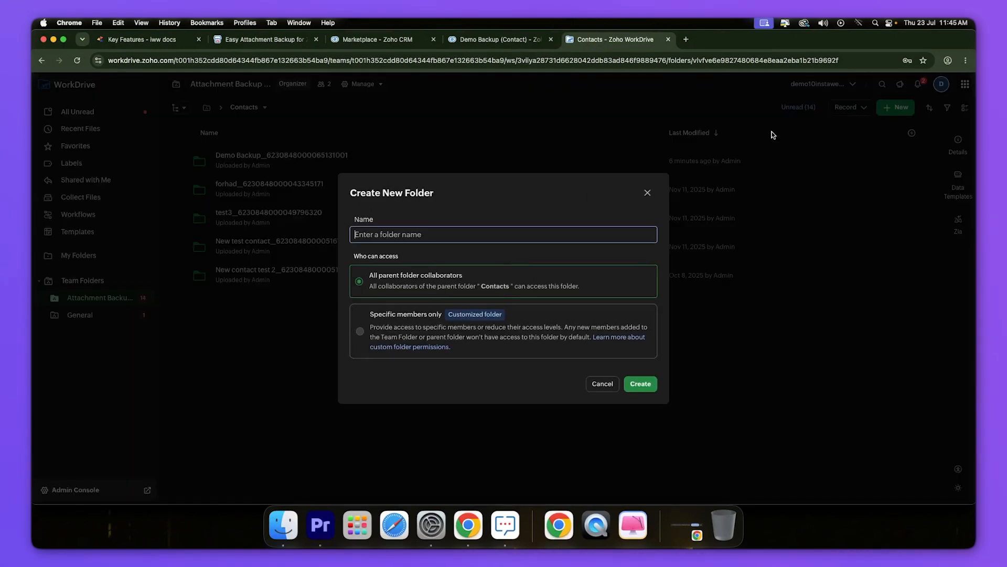
pyautogui.write('Demo Backup Two')
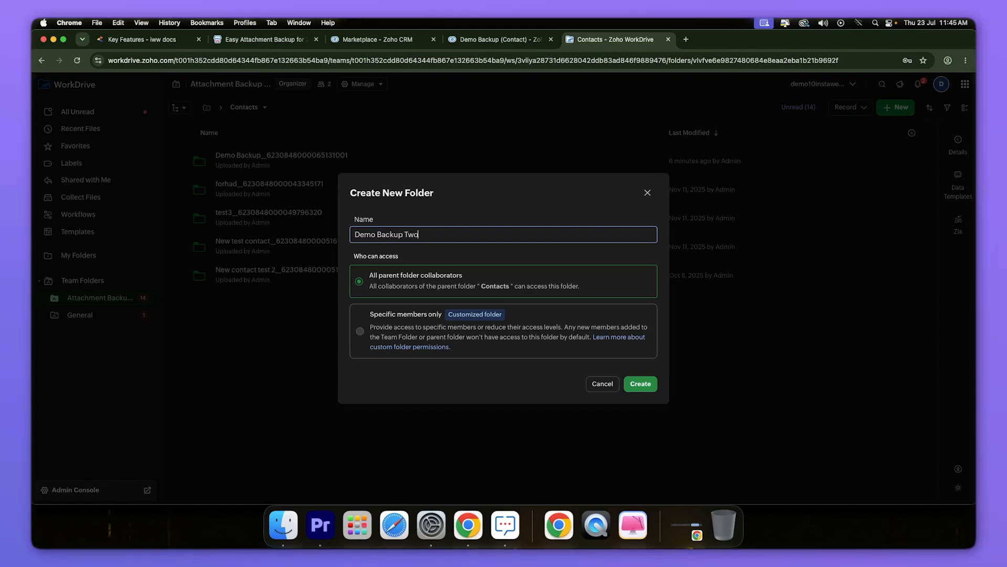
pyautogui.click(639, 384)
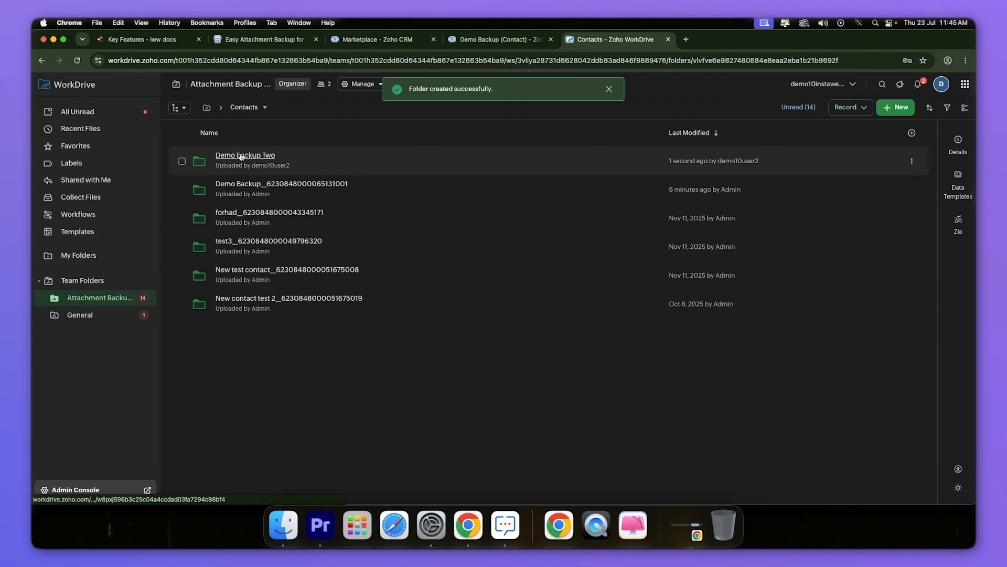
# - Open the Demo Backup Two folder and copy its folder ID from the end of the page URL
pyautogui.click(240, 156)
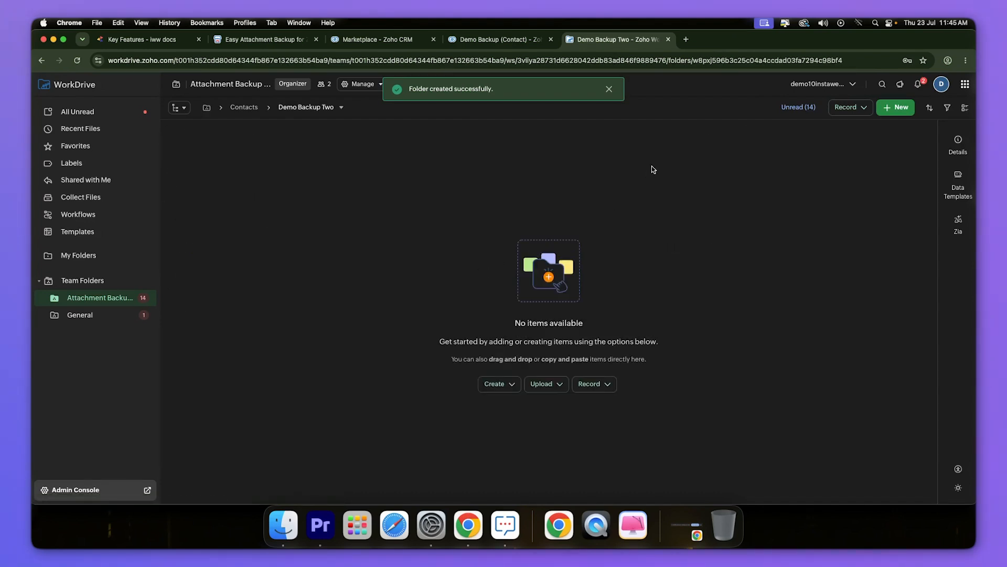
pyautogui.click(767, 61)
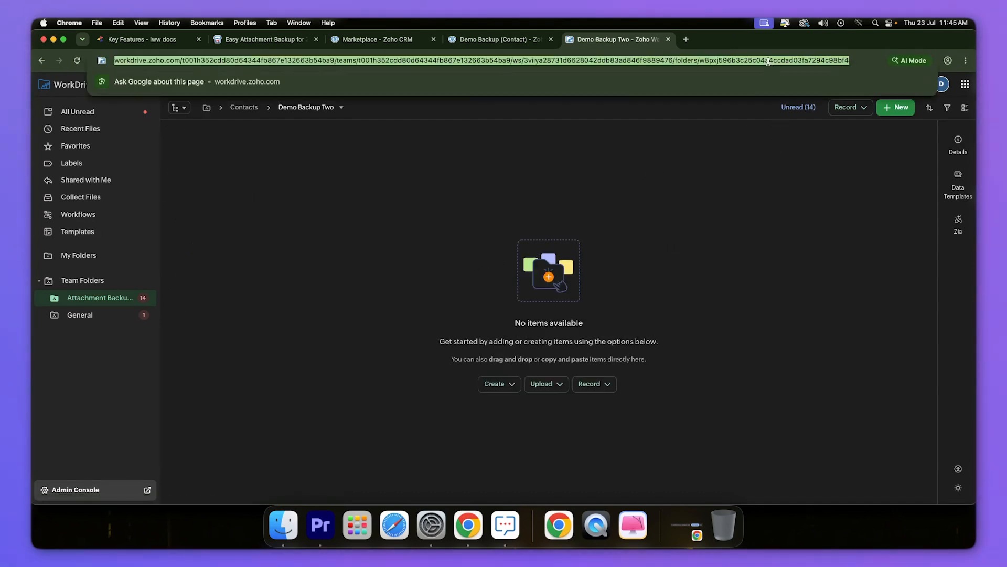
pyautogui.doubleClick(800, 55)
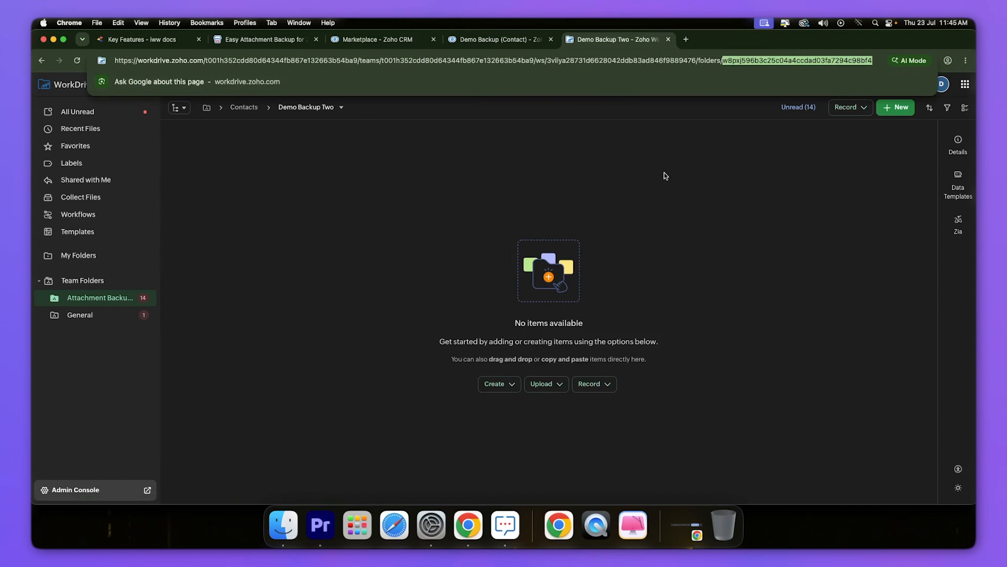
pyautogui.click(609, 203)
# - Switch to the Demo Backup contact in Zoho CRM and save the copied folder ID in its Workdrive Folder ID field
pyautogui.click(485, 43)
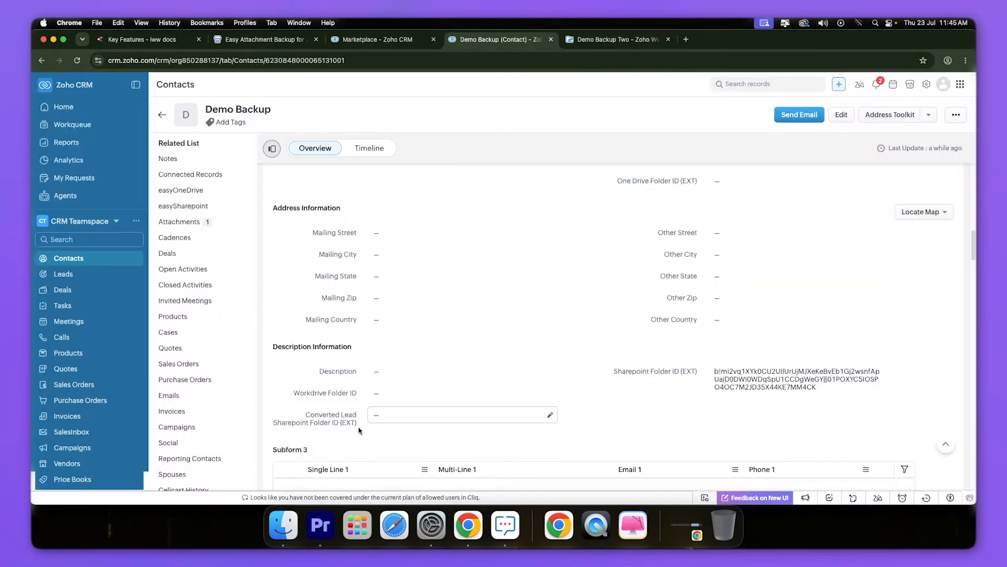
pyautogui.click(388, 394)
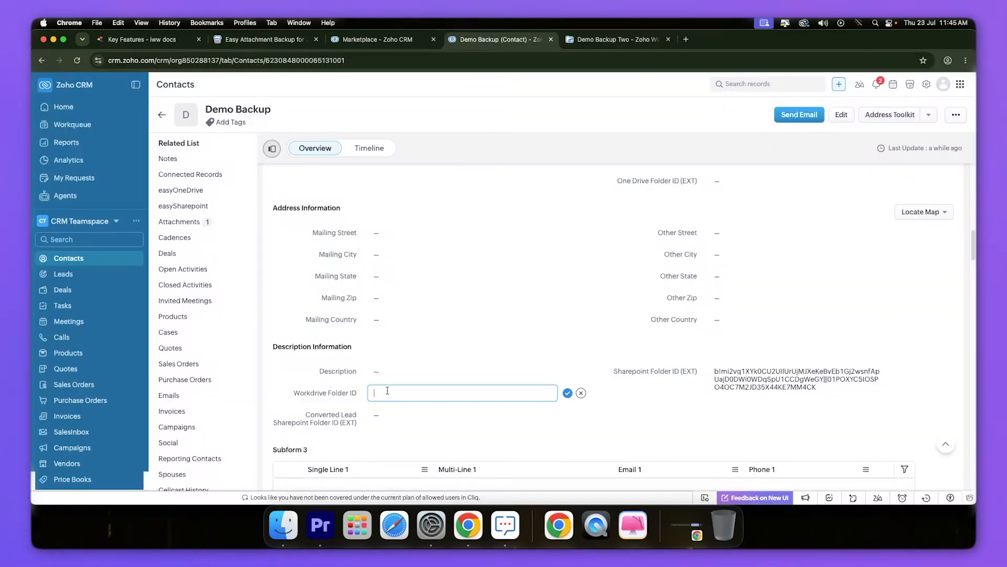
pyautogui.write('w8bxj596b3c25c04a4ccdad03fa7294c98bf4')
pyautogui.click(567, 393)
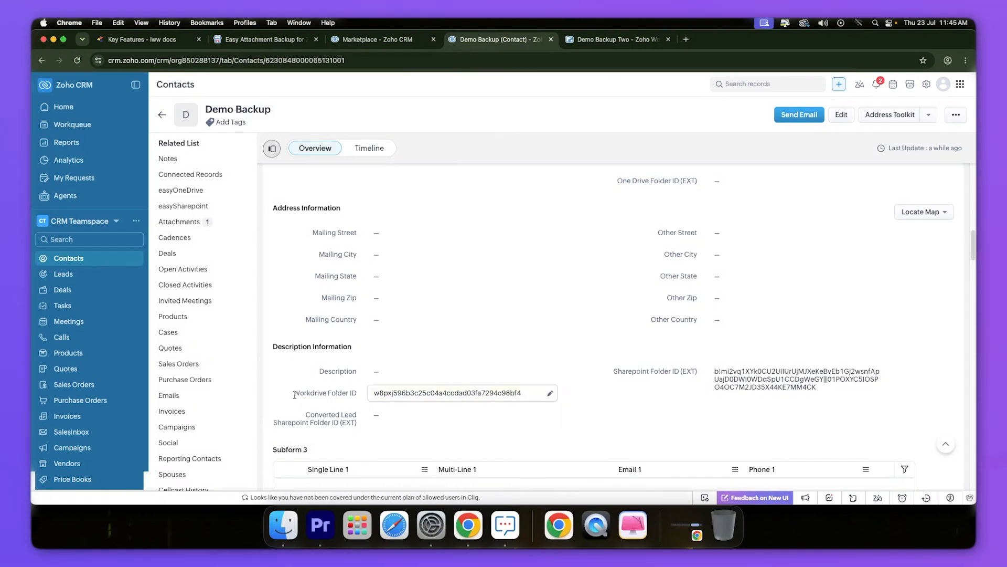
pyautogui.moveTo(294, 395); pyautogui.dragTo(352, 394)
pyautogui.click(332, 401)
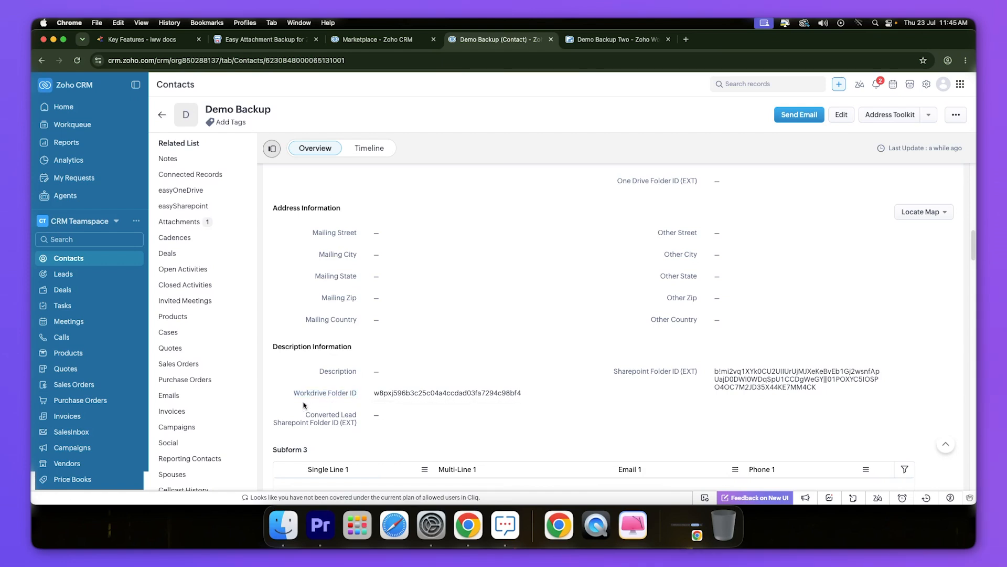
pyautogui.moveTo(293, 392); pyautogui.dragTo(344, 398)
pyautogui.click(344, 406)
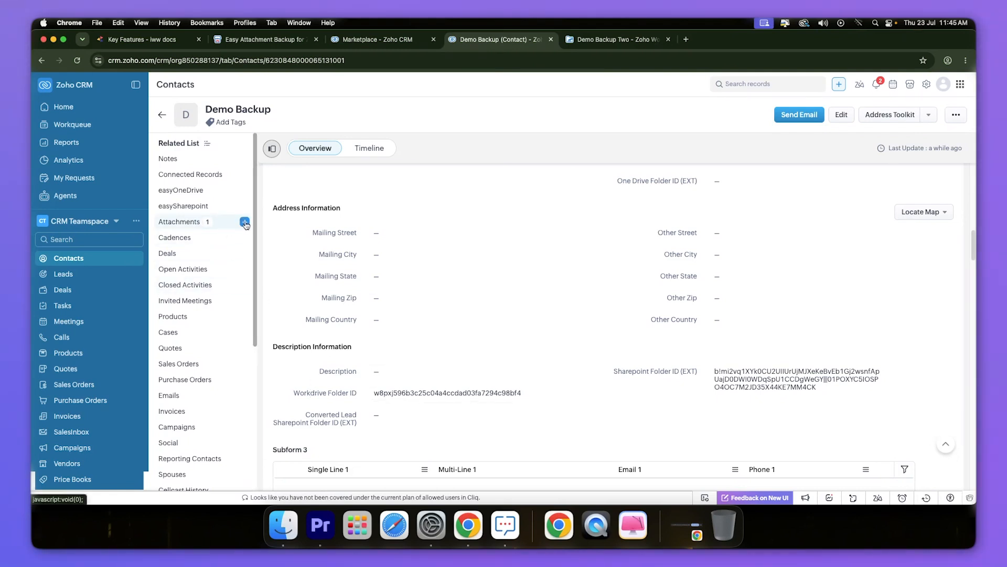
# - Upload star.png from the Downloads folder as an attachment to the Demo Backup contact
pyautogui.click(245, 222)
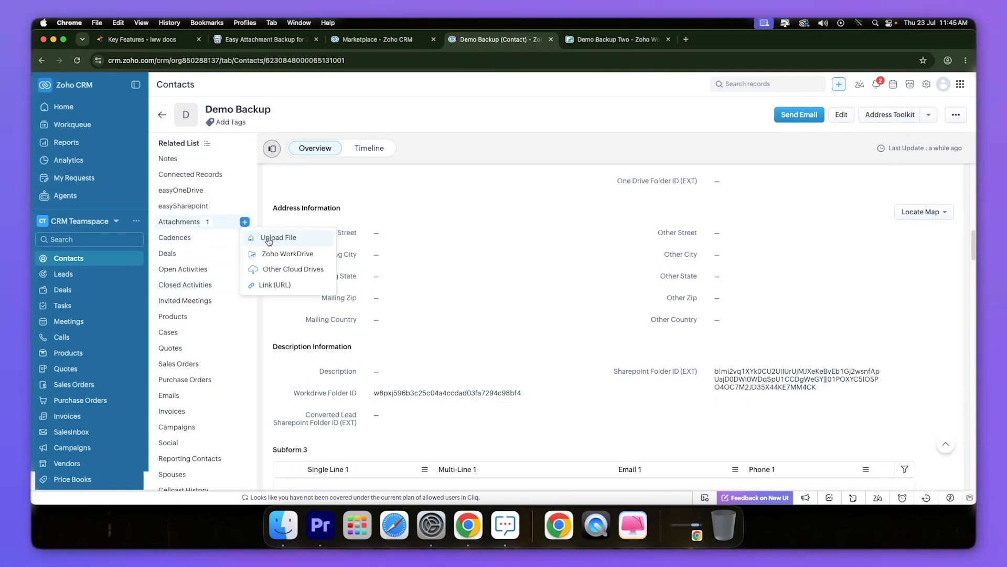
pyautogui.click(287, 239)
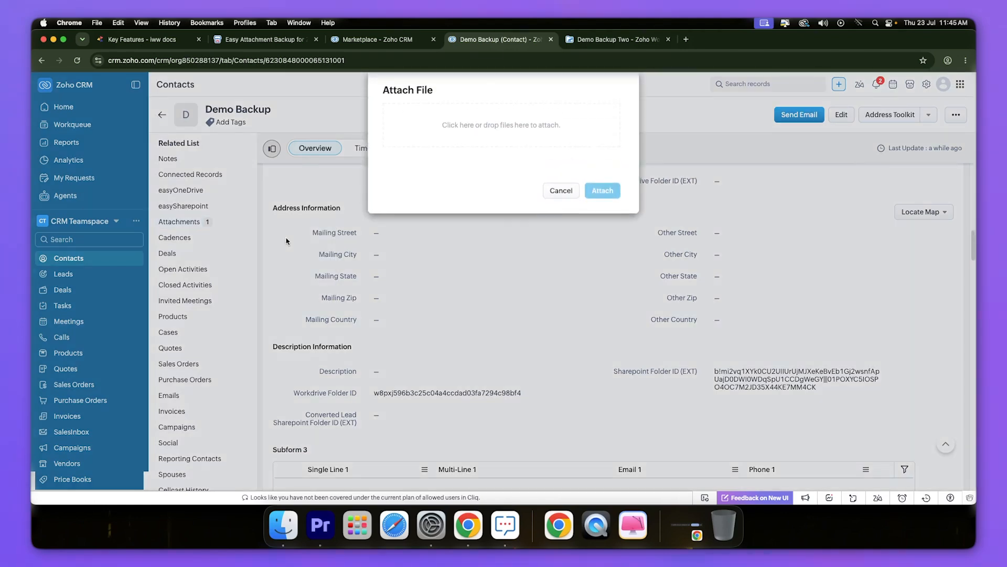
pyautogui.click(501, 127)
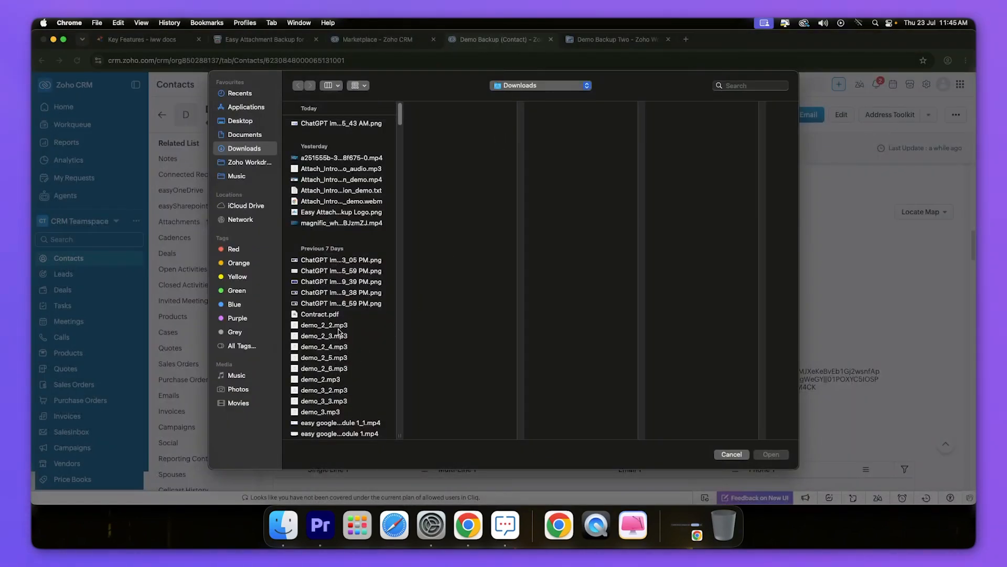
pyautogui.scroll(-20, 338, 331)
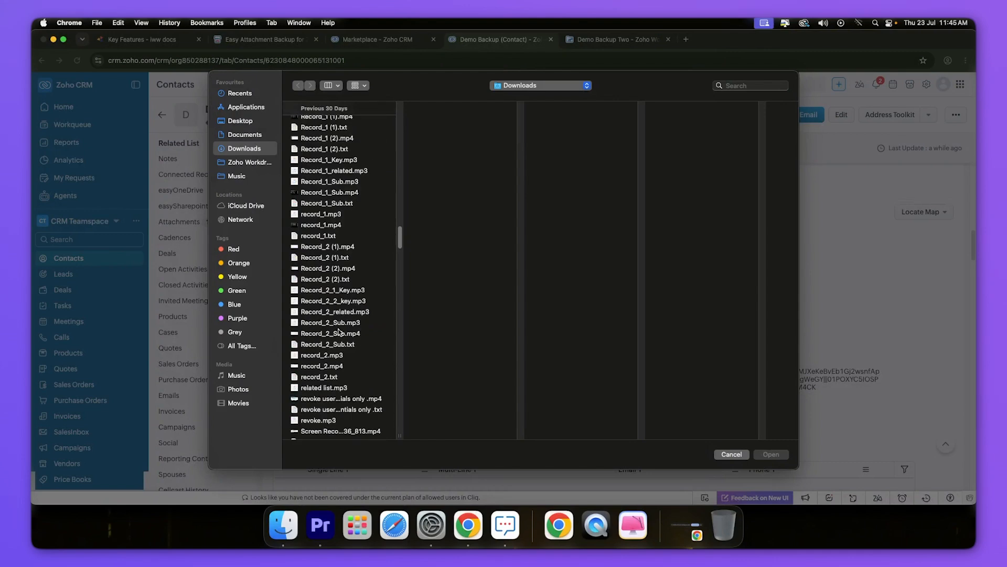
pyautogui.scroll(-20, 338, 331)
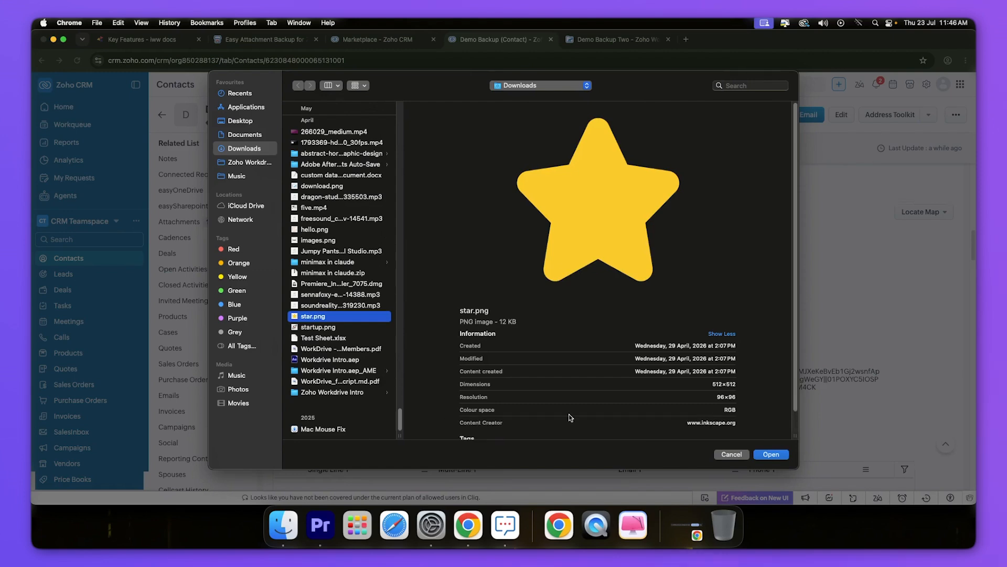
pyautogui.click(771, 454)
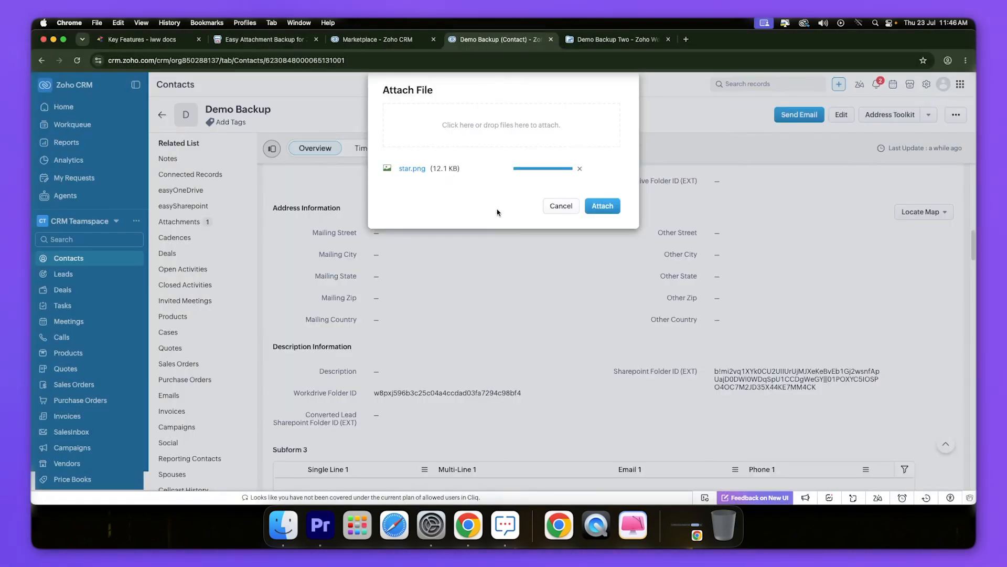
pyautogui.click(604, 207)
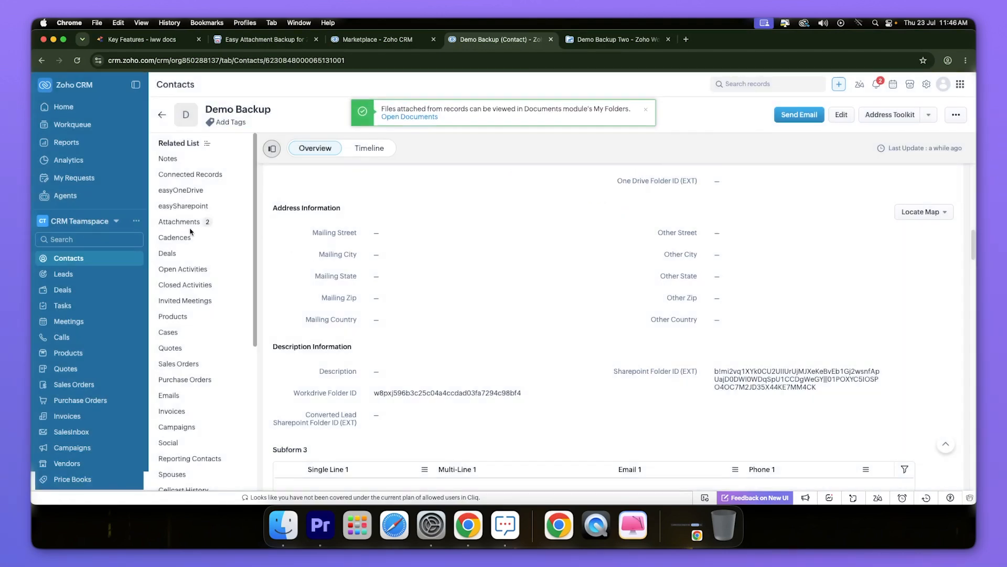
# - Check the contact's attachments, then refresh the Demo Backup Two folder in WorkDrive to inspect its contents and return to the parent folders
pyautogui.click(195, 221)
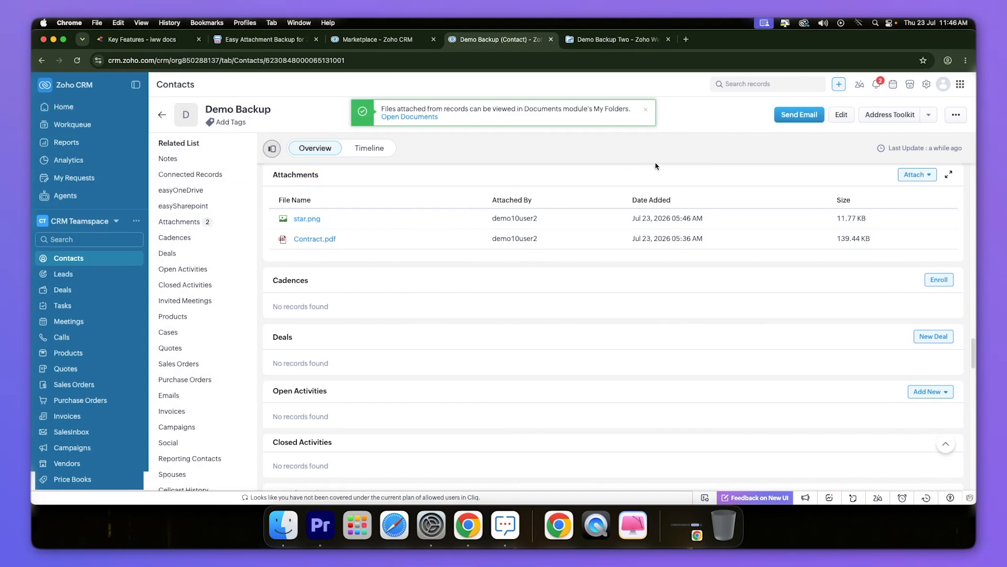
pyautogui.hotkey('ctrl', 'Tab')
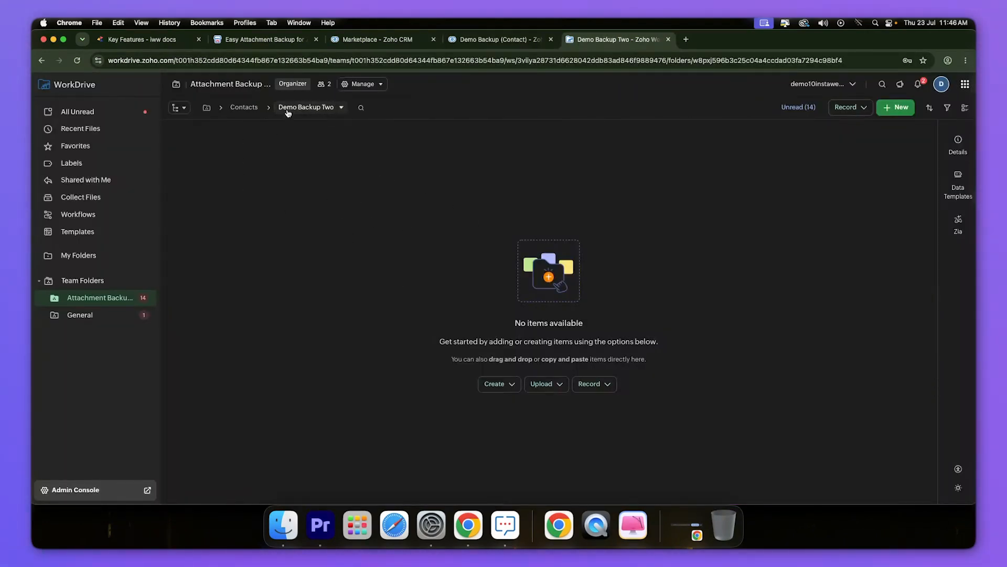
pyautogui.click(77, 62)
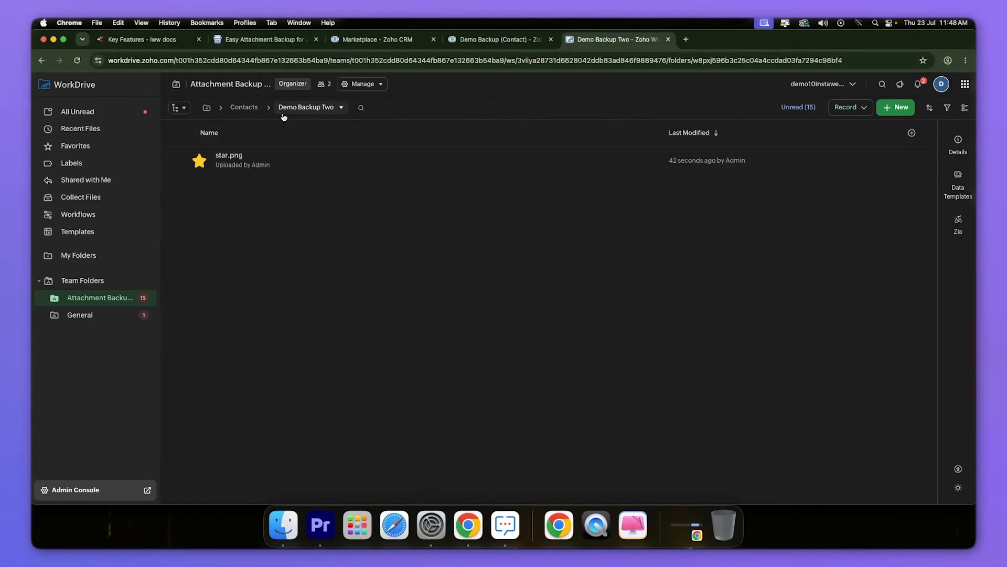
pyautogui.click(242, 107)
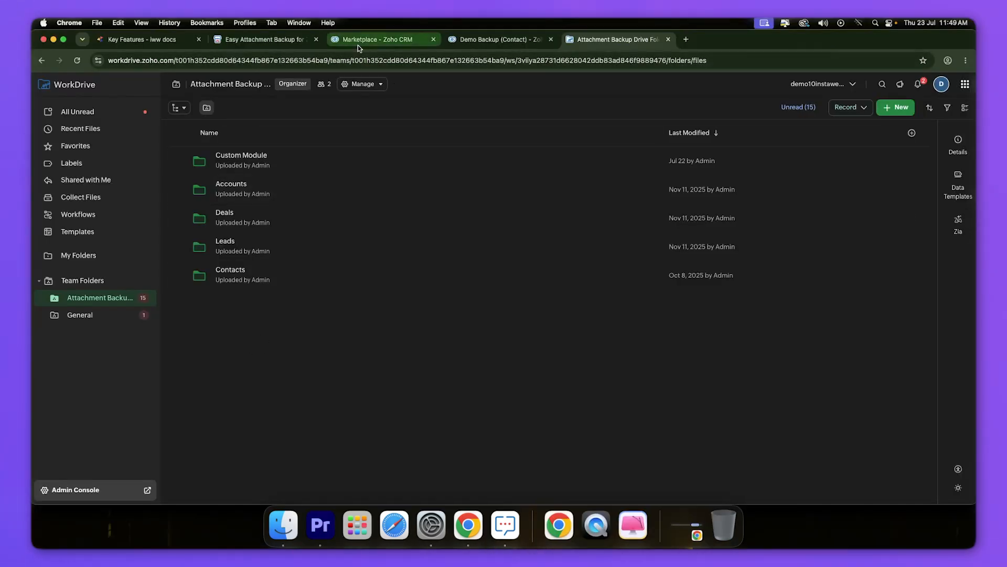
# - Return to the Demo Backup contact in Zoho CRM and switch the teamspace to CRM Teamspace
pyautogui.click(362, 41)
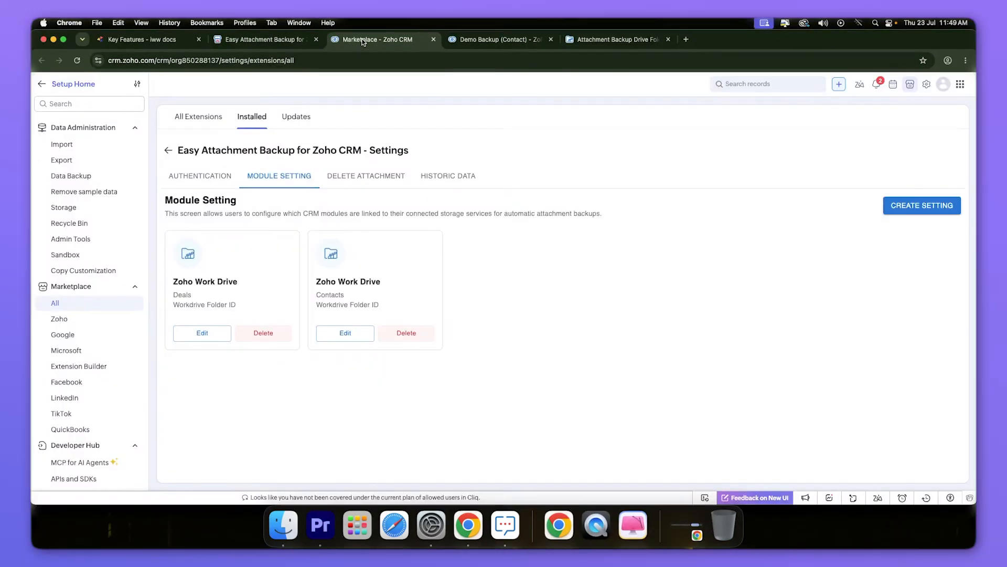
pyautogui.click(500, 39)
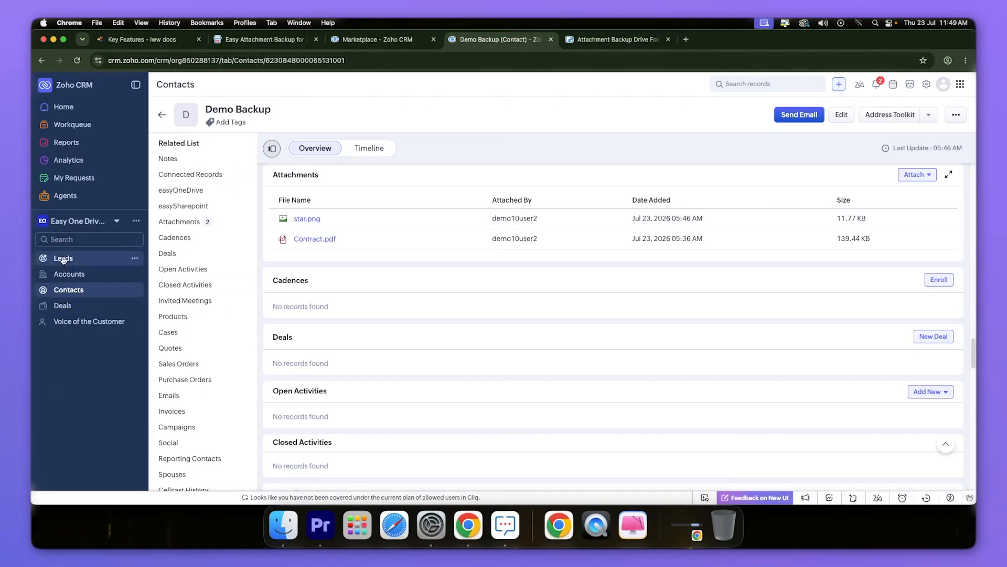
pyautogui.click(72, 225)
pyautogui.click(66, 349)
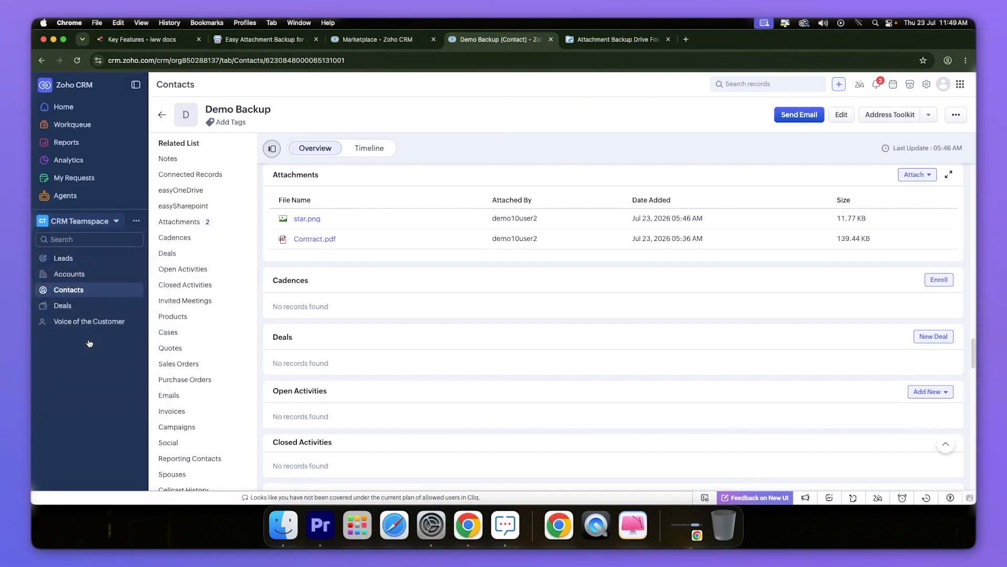
# - Open the Attachment Logs module and bring up the log record for Contract.pdf
pyautogui.scroll(-10, 74, 370)
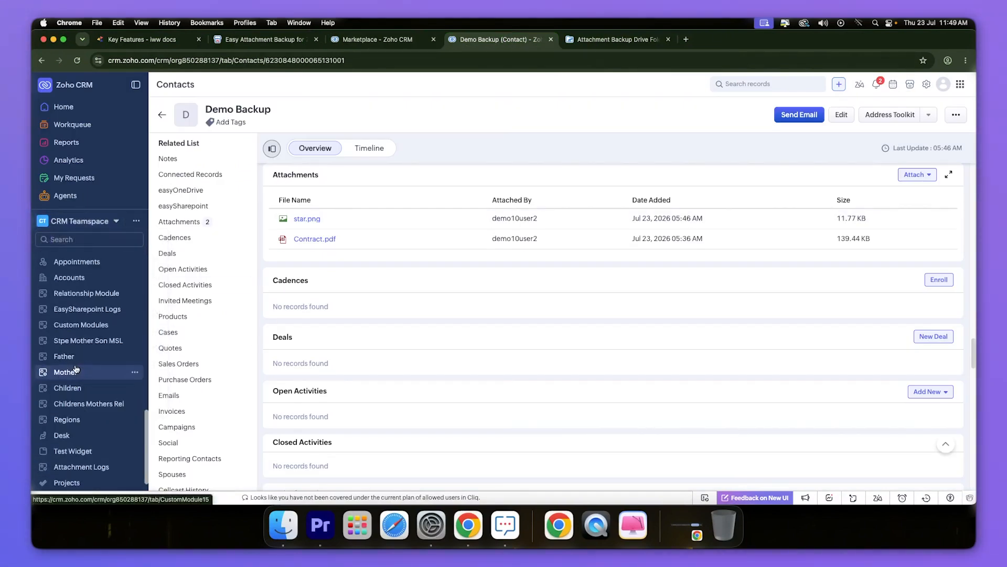
pyautogui.click(78, 451)
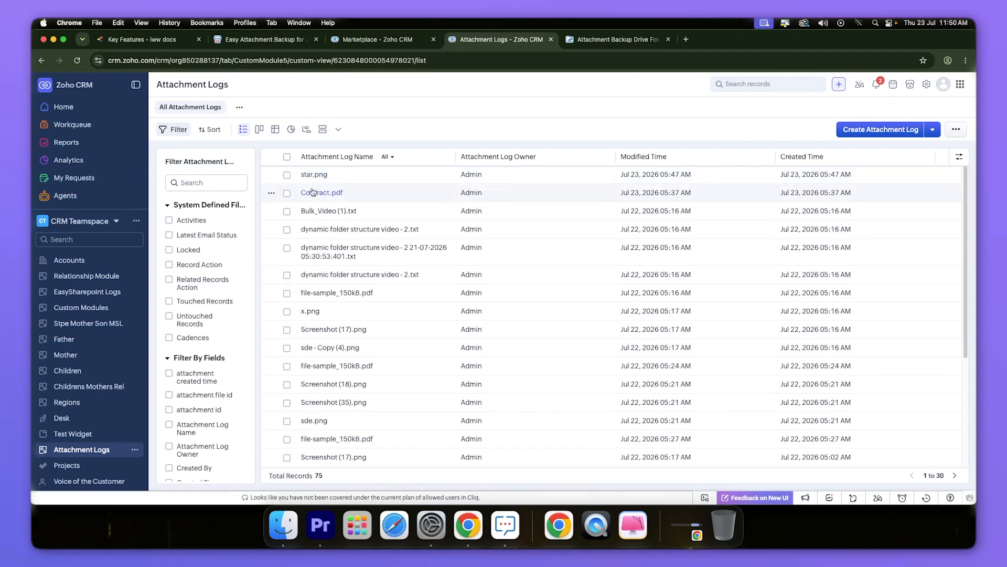
pyautogui.click(334, 193)
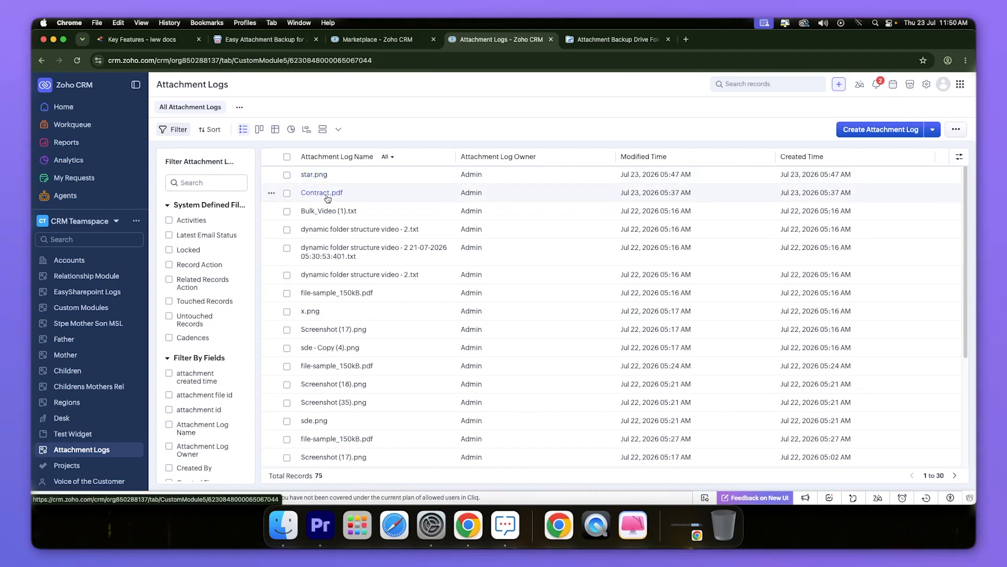
# - Examine the Contract.pdf log details, including module, response, status message, file name, attachment file ID and record folder URL
pyautogui.scroll(-3, 311, 339)
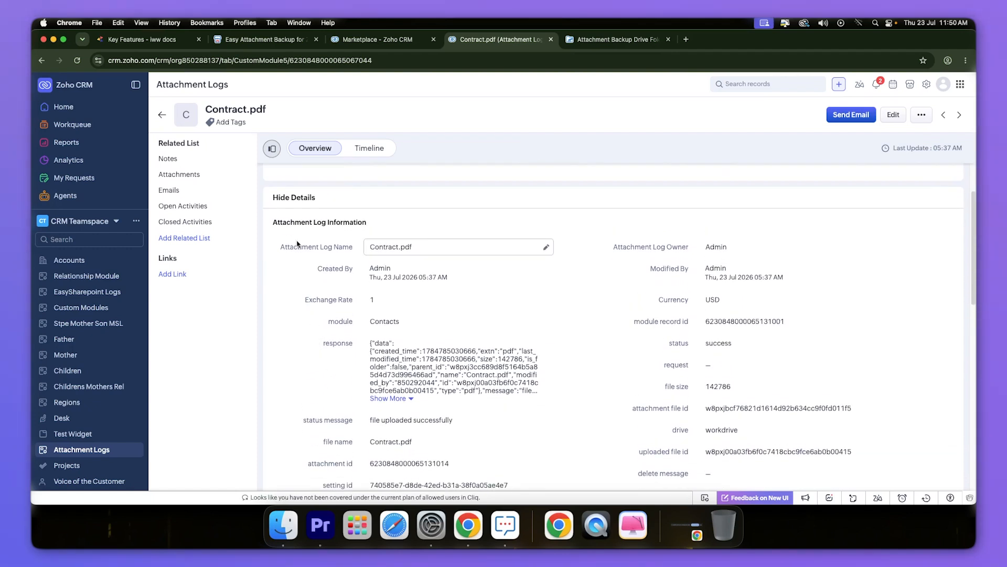
pyautogui.scroll(-2, 315, 315)
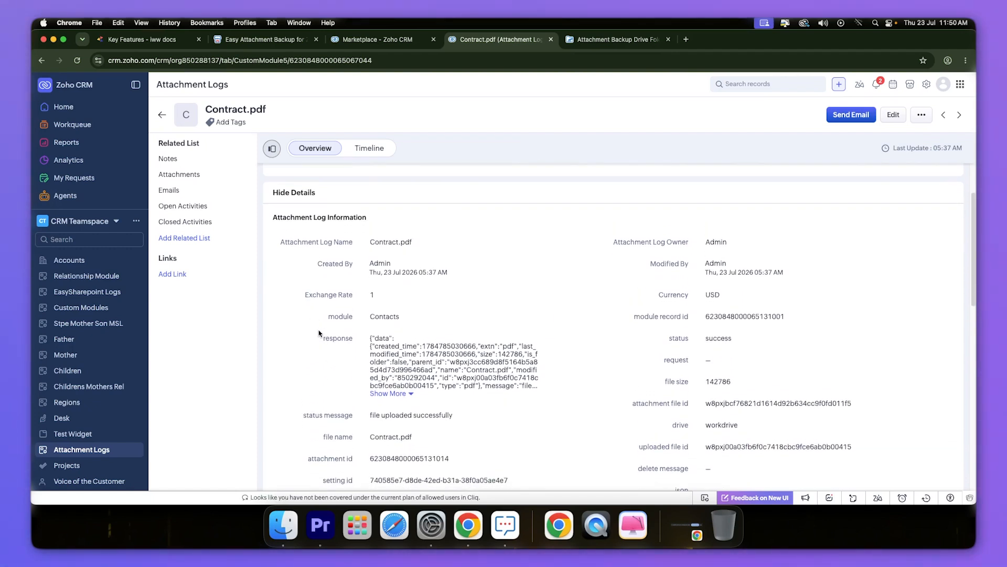
pyautogui.scroll(-2, 314, 336)
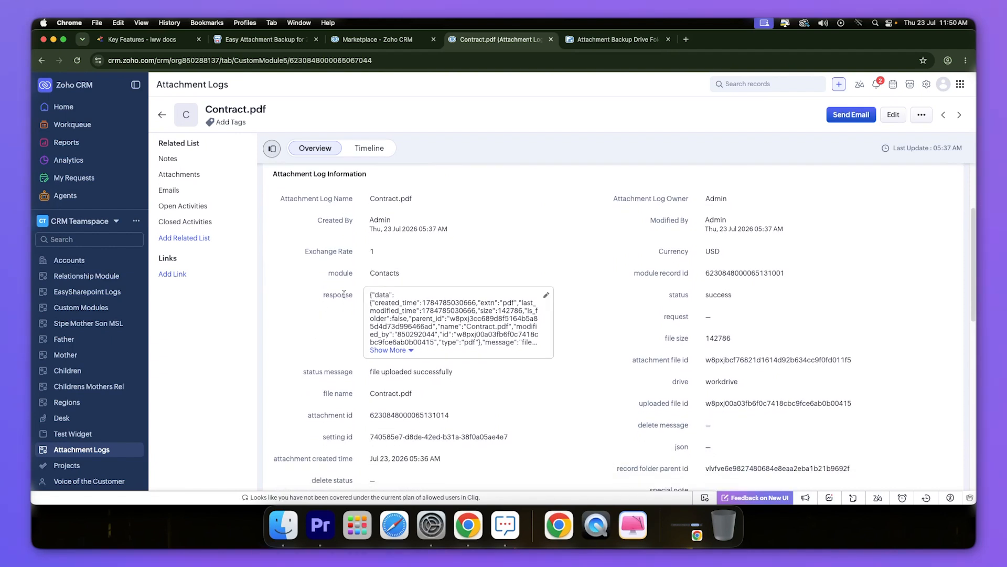
pyautogui.scroll(-1, 315, 338)
pyautogui.moveTo(303, 347); pyautogui.dragTo(349, 342)
pyautogui.click(353, 363)
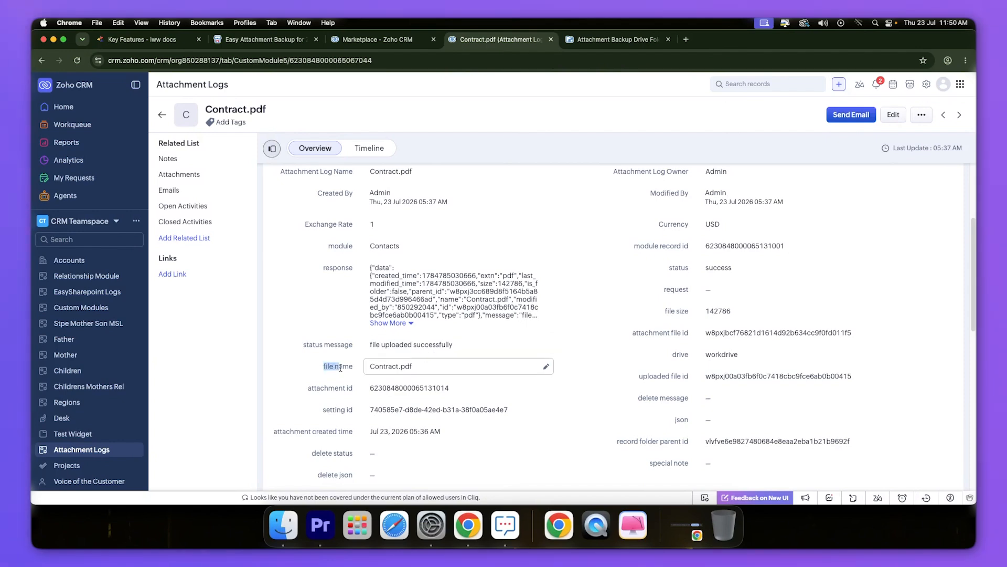
pyautogui.scroll(-1, 338, 401)
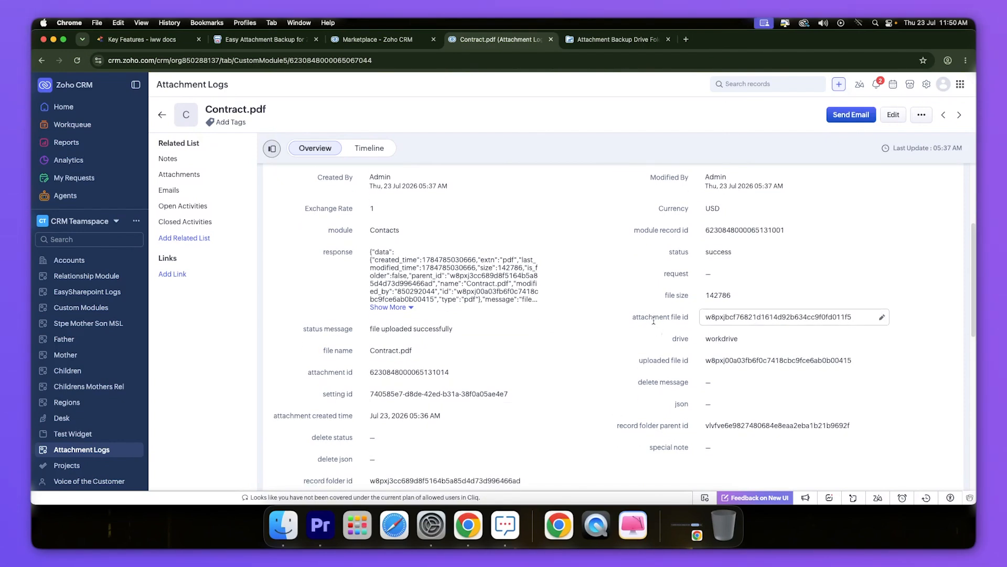
pyautogui.scroll(-5, 659, 319)
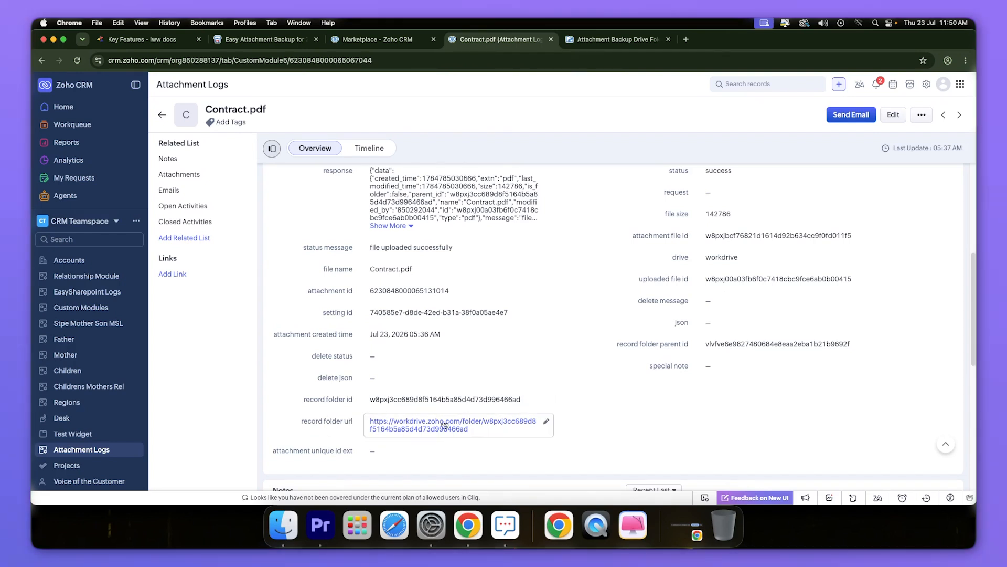
# - Follow the log's record folder URL to inspect the WorkDrive folder, and return to the Attachment Logs list in Zoho CRM
pyautogui.click(444, 424)
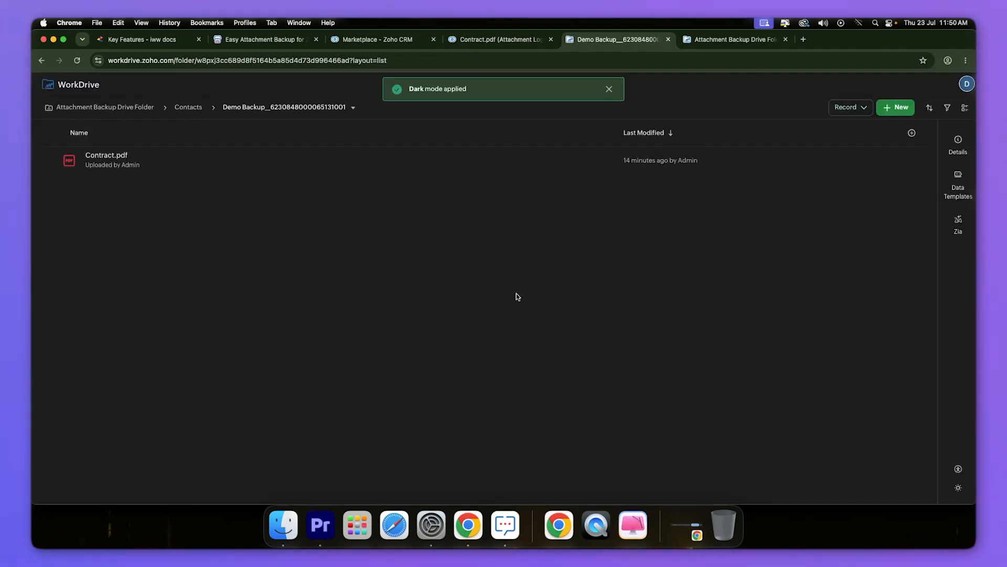
pyautogui.click(510, 40)
pyautogui.scroll(5, 489, 250)
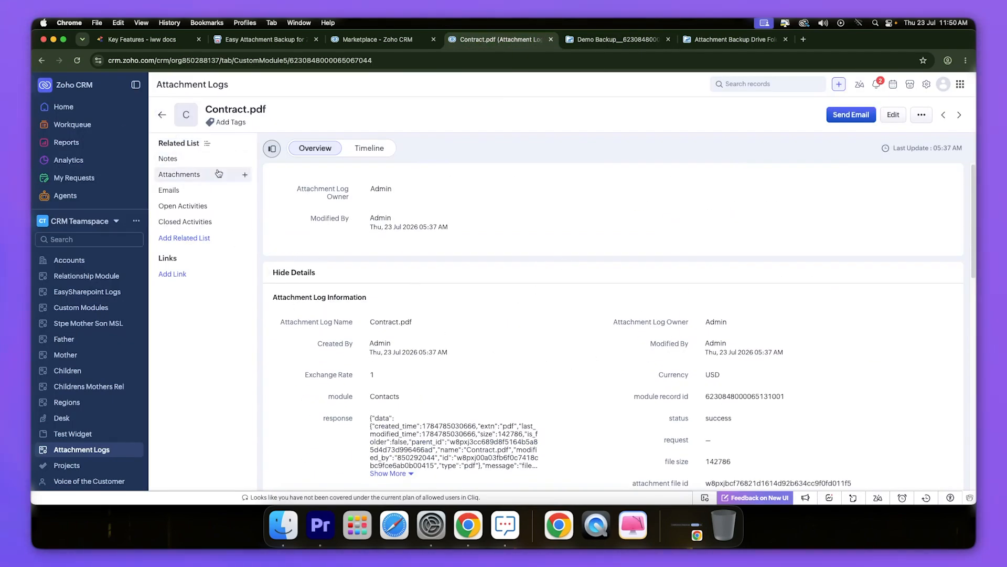
pyautogui.click(163, 114)
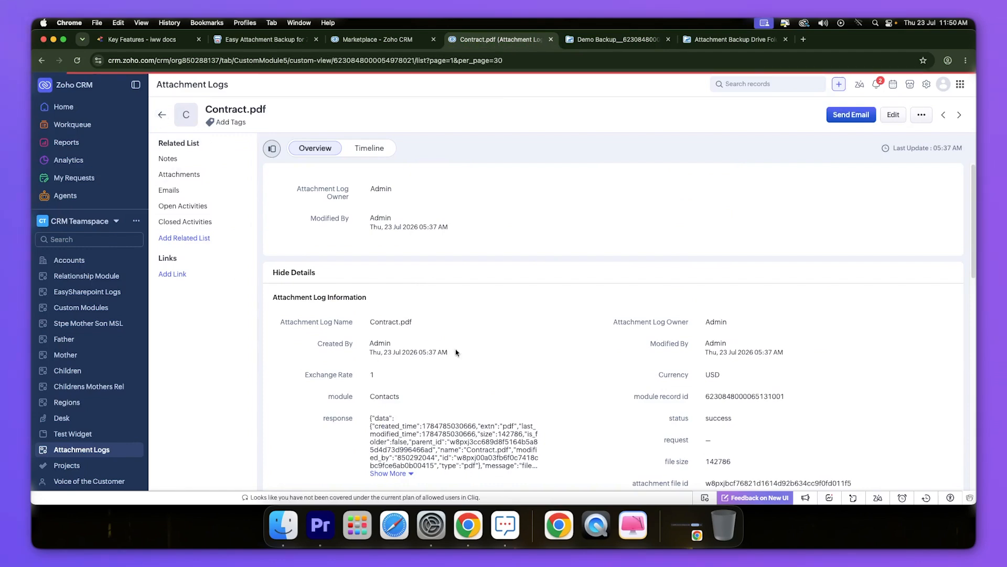
pyautogui.scroll(2, 383, 203)
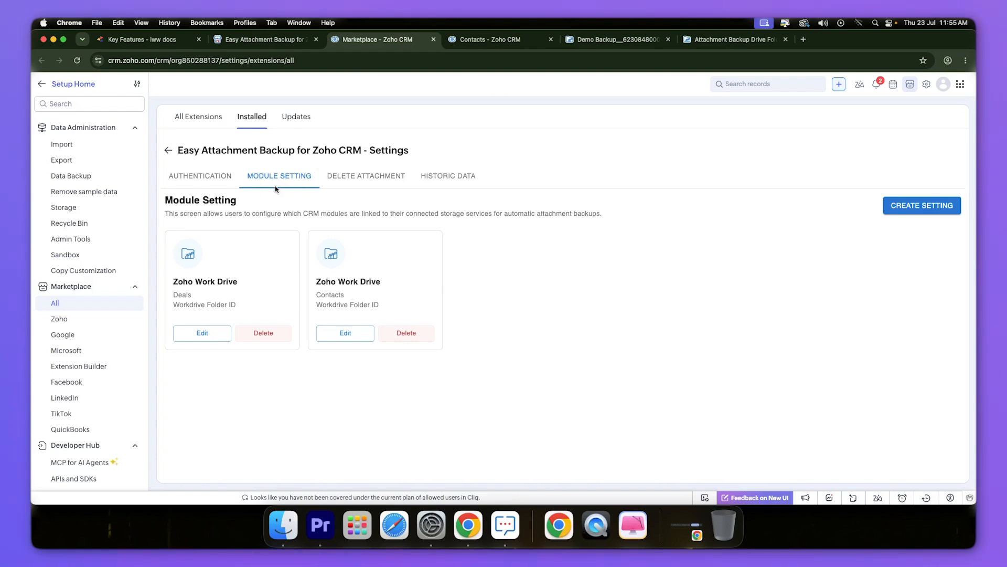
# - Run a historic attachment backup in the Easy Attachment Backup settings with the start date set to 23-07-2026
pyautogui.click(449, 181)
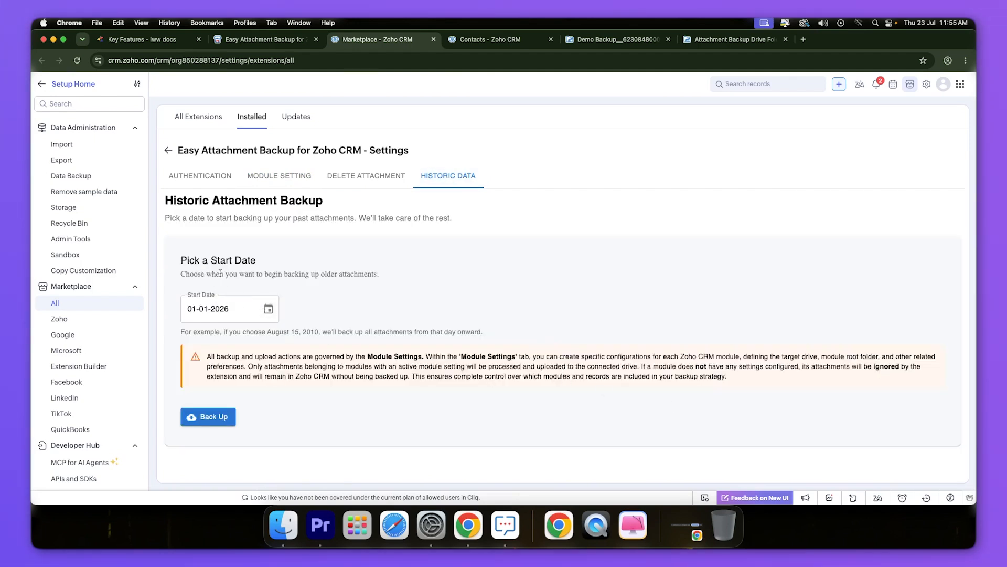
pyautogui.moveTo(166, 218); pyautogui.dragTo(454, 219)
pyautogui.click(411, 255)
pyautogui.click(269, 311)
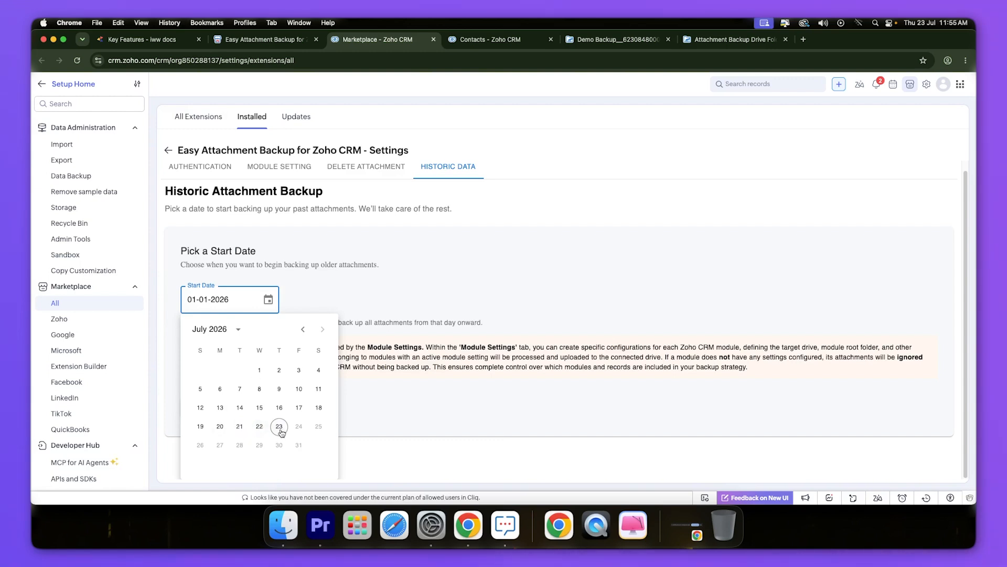
pyautogui.click(280, 432)
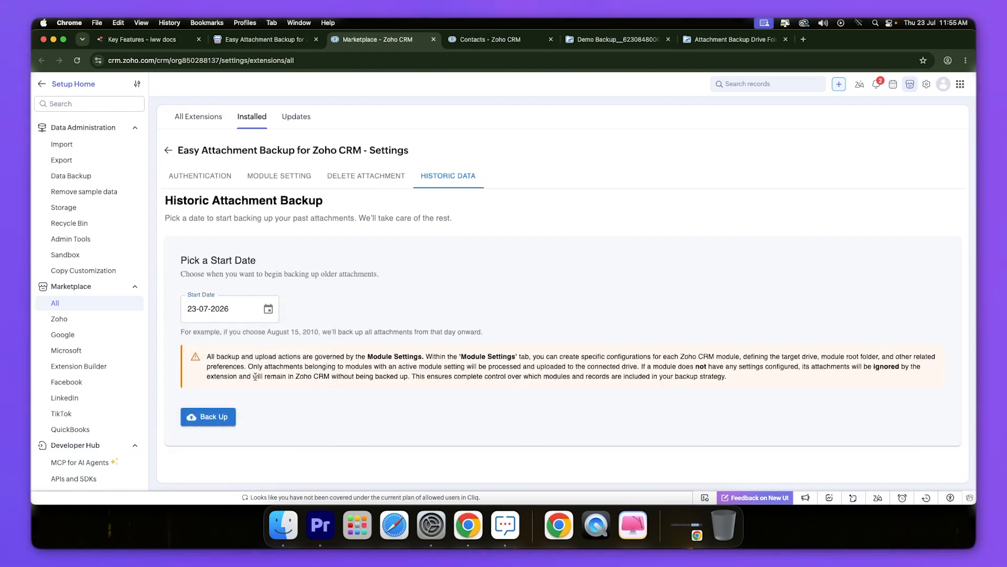
pyautogui.click(214, 417)
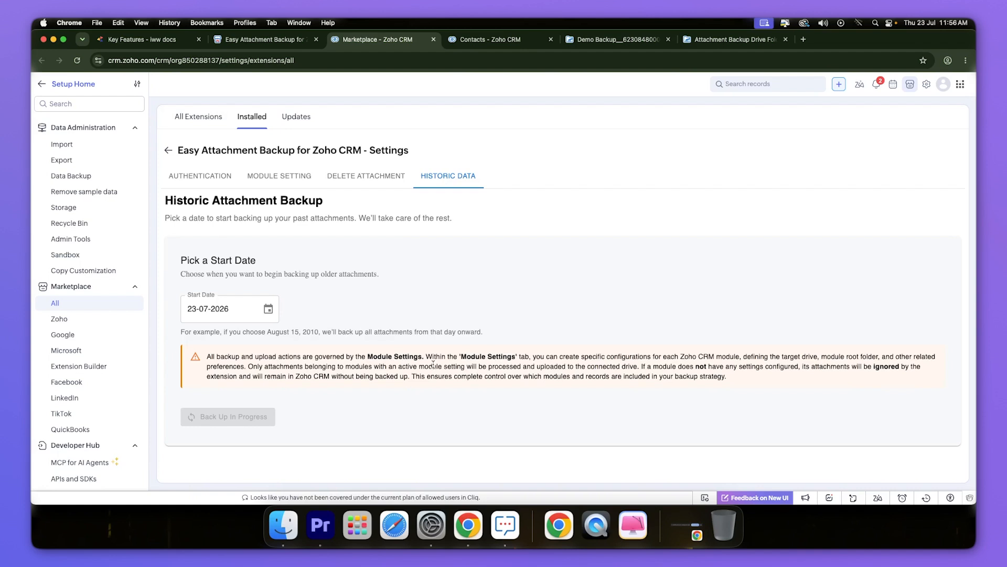
# - Read the start date example and backup note, and reselect 23 July 2026 in the start date calendar
pyautogui.moveTo(483, 334); pyautogui.dragTo(167, 336)
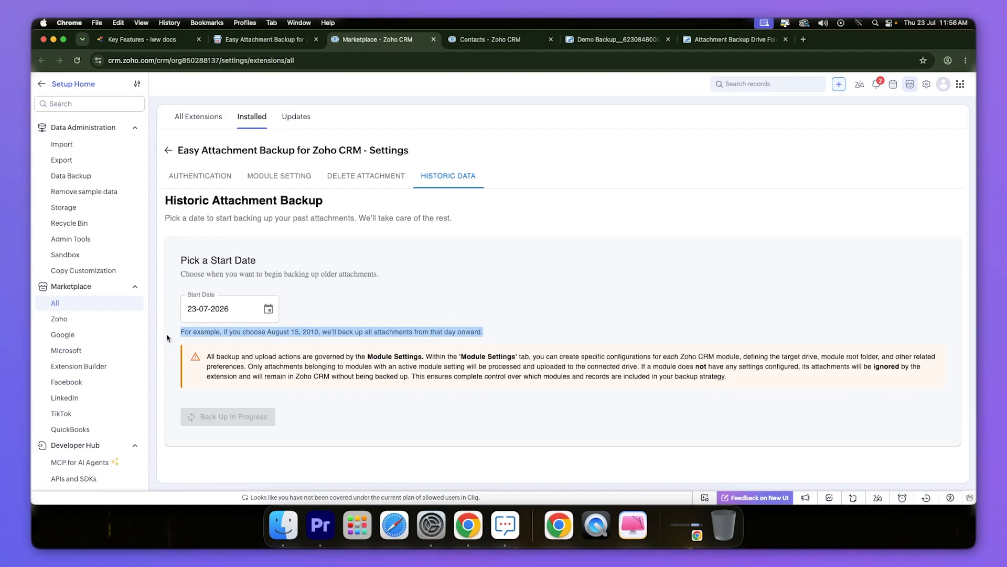
pyautogui.click(394, 373)
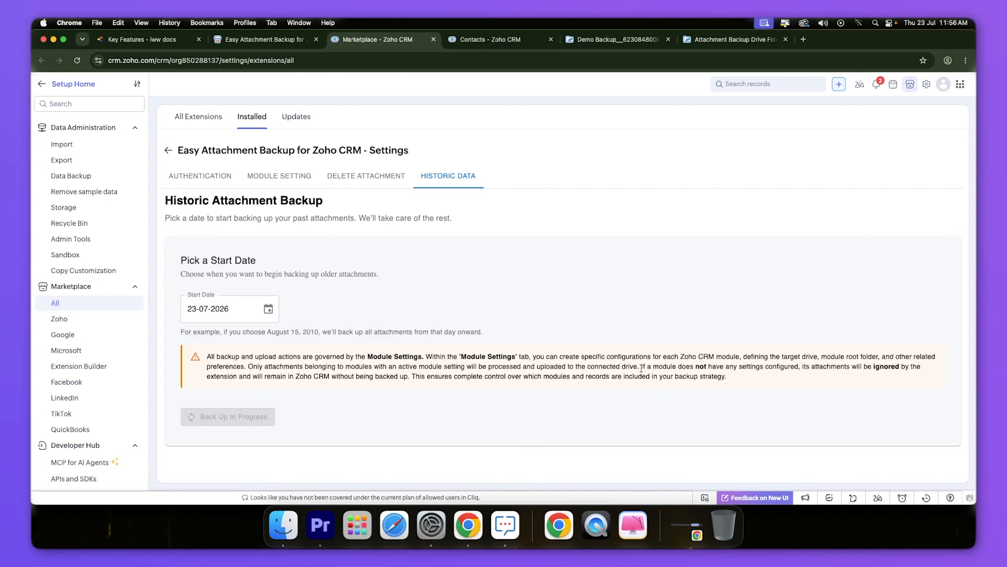
pyautogui.click(270, 311)
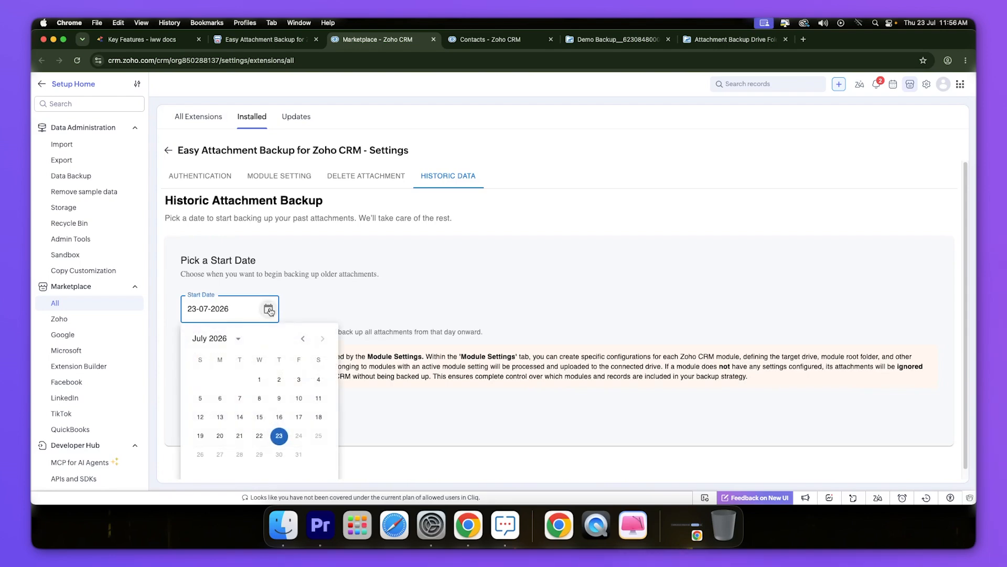
pyautogui.click(281, 436)
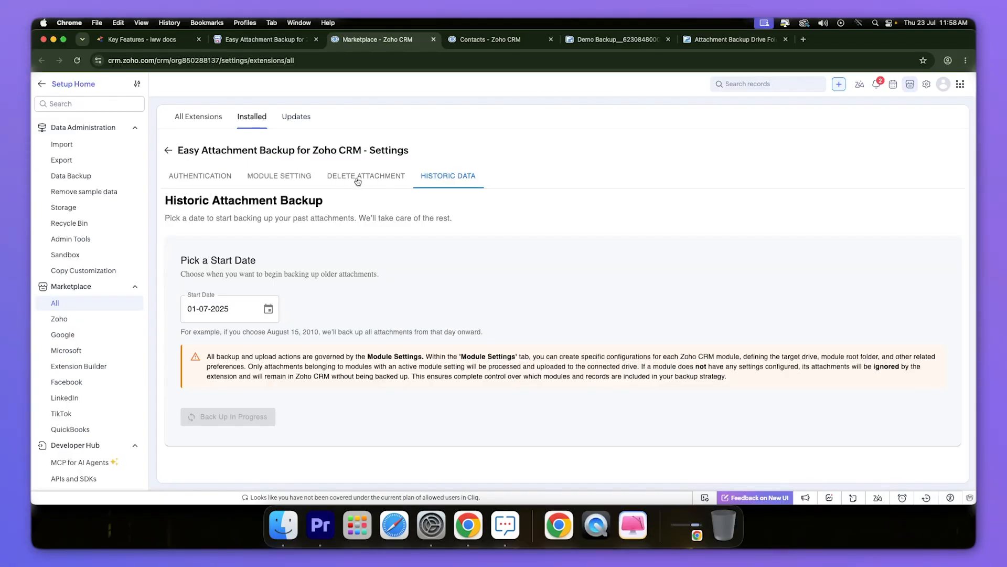
# - Start a new delete attachment setting and name it Test
pyautogui.click(357, 180)
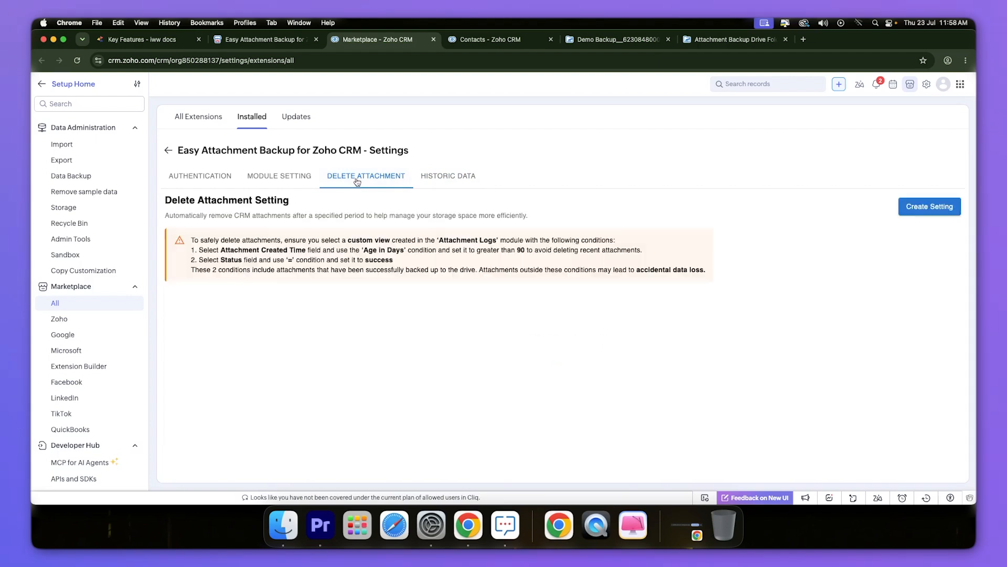
pyautogui.click(929, 209)
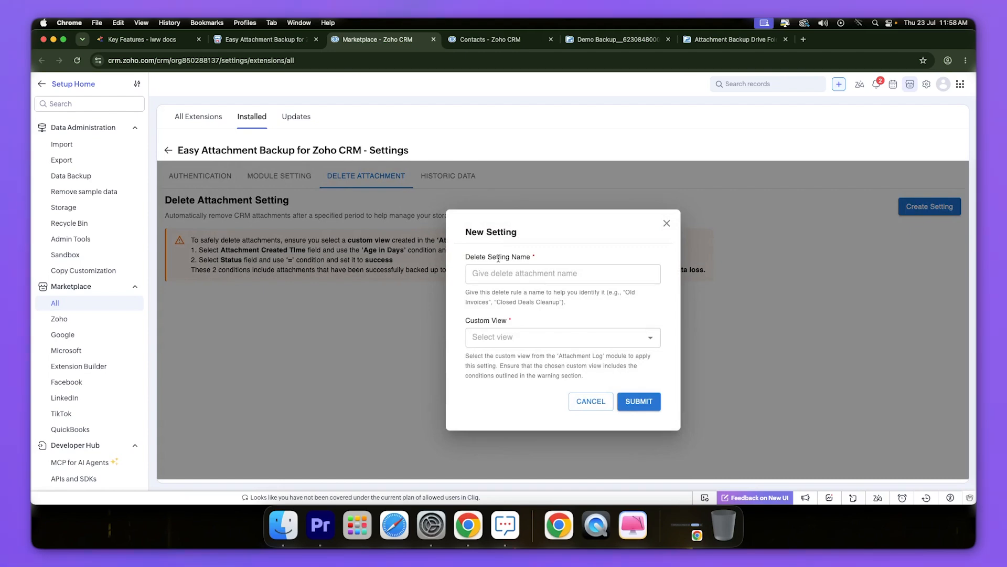
pyautogui.moveTo(469, 256); pyautogui.dragTo(577, 263)
pyautogui.click(544, 292)
pyautogui.click(525, 280)
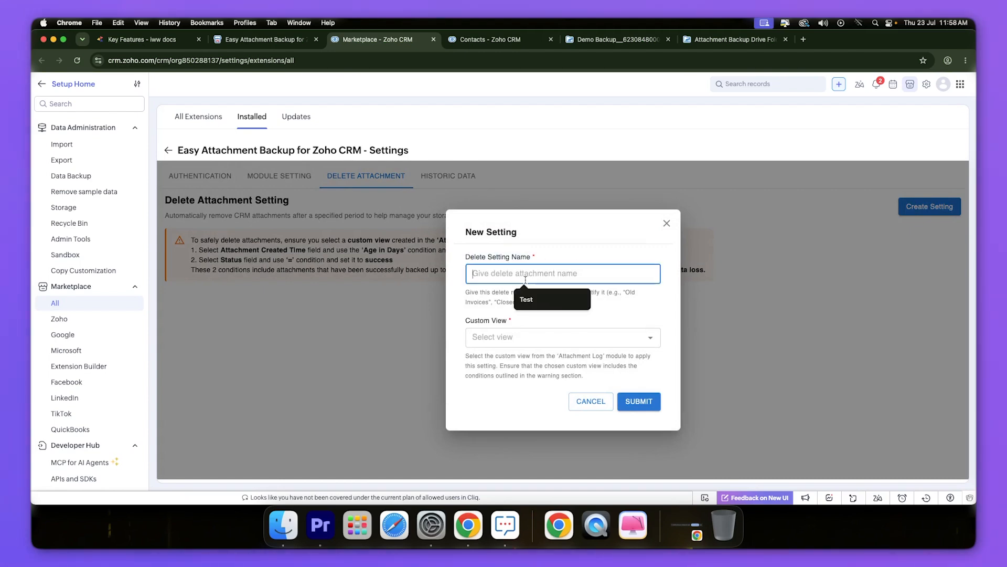
pyautogui.click(527, 299)
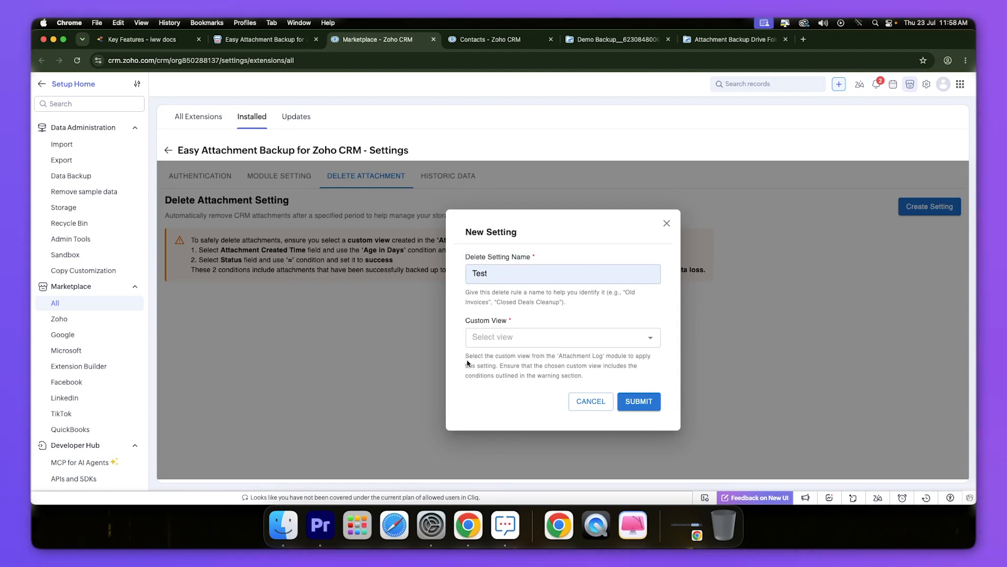
# - Read the guidance on choosing a custom view from the Attachment Log module for the delete setting
pyautogui.moveTo(466, 356); pyautogui.dragTo(584, 379)
pyautogui.click(519, 372)
pyautogui.moveTo(539, 364); pyautogui.dragTo(654, 370)
pyautogui.moveTo(503, 369); pyautogui.dragTo(466, 373)
pyautogui.moveTo(605, 377); pyautogui.dragTo(464, 358)
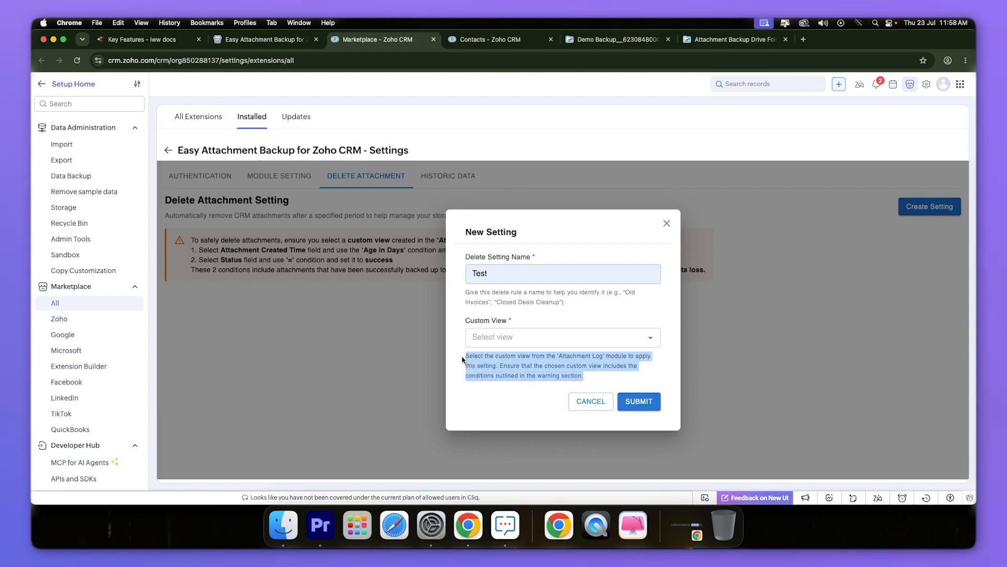
pyautogui.click(548, 380)
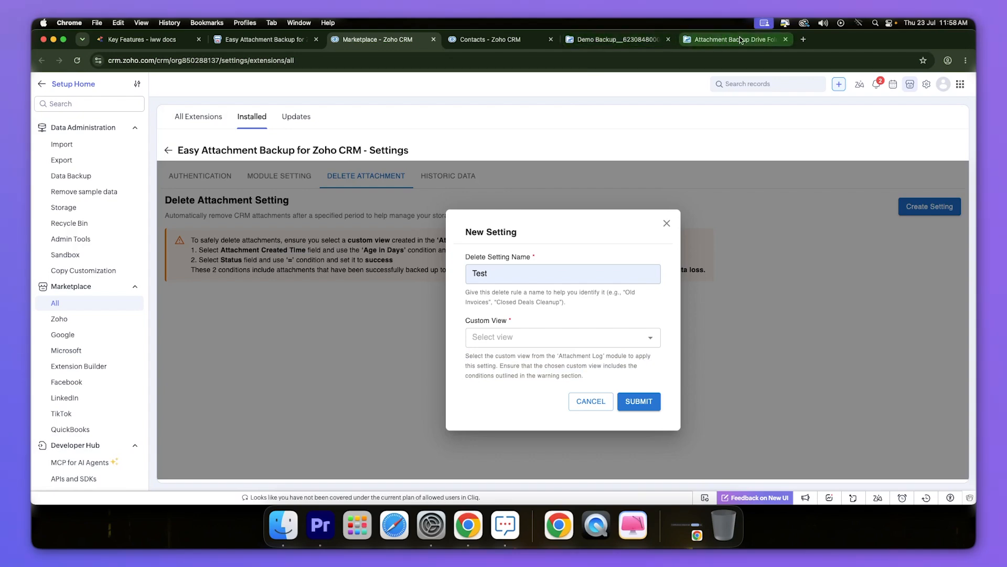
# - Switch to the Contacts page in Zoho CRM, open the Attachment Logs module and start a new custom view
pyautogui.click(623, 42)
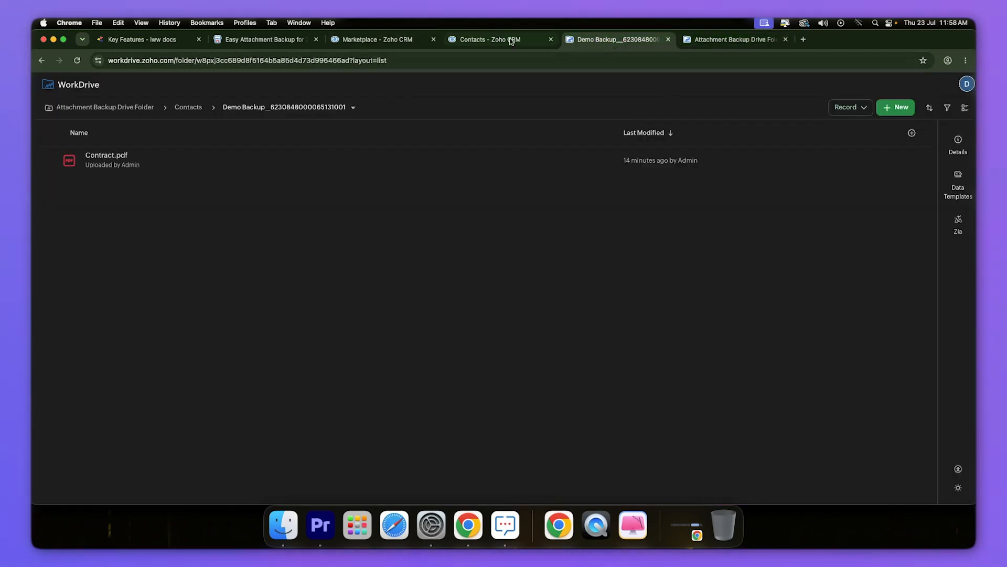
pyautogui.click(492, 37)
pyautogui.scroll(-5, 63, 420)
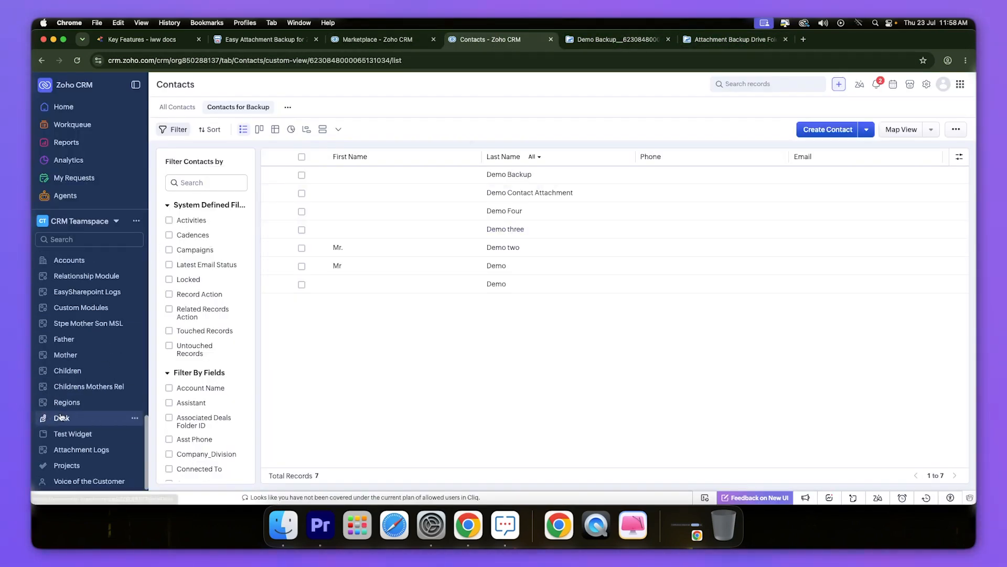
pyautogui.click(76, 450)
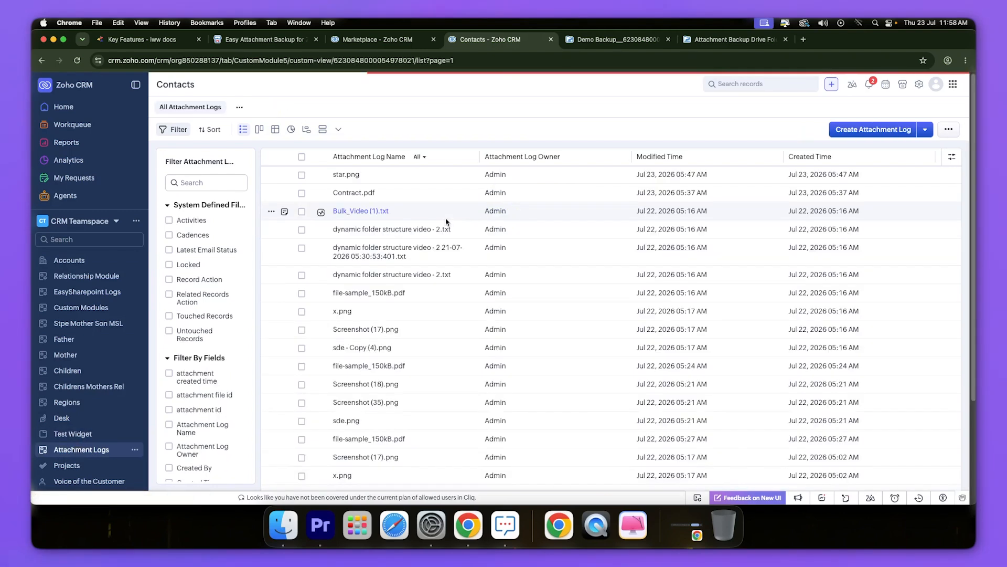
pyautogui.click(240, 107)
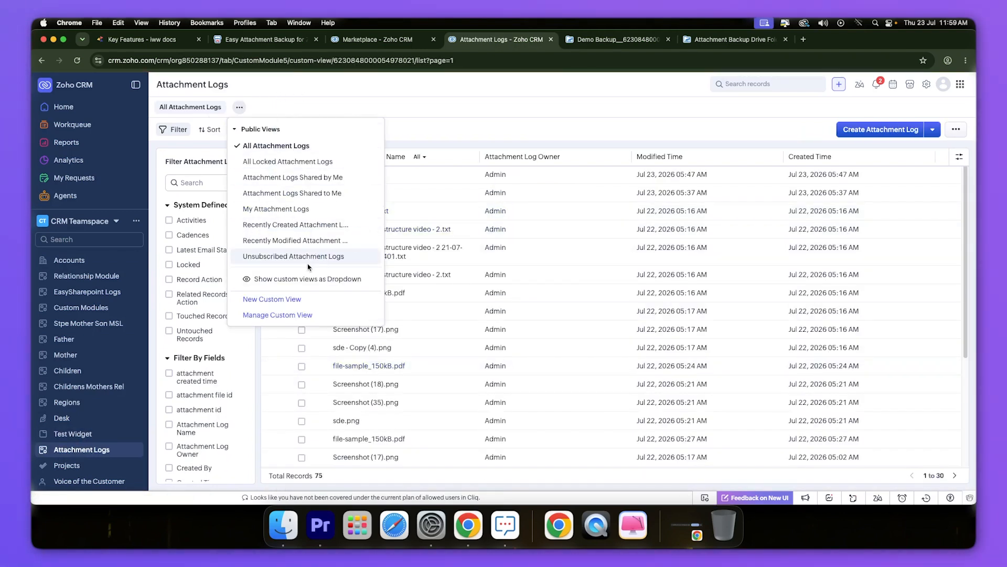
pyautogui.click(266, 304)
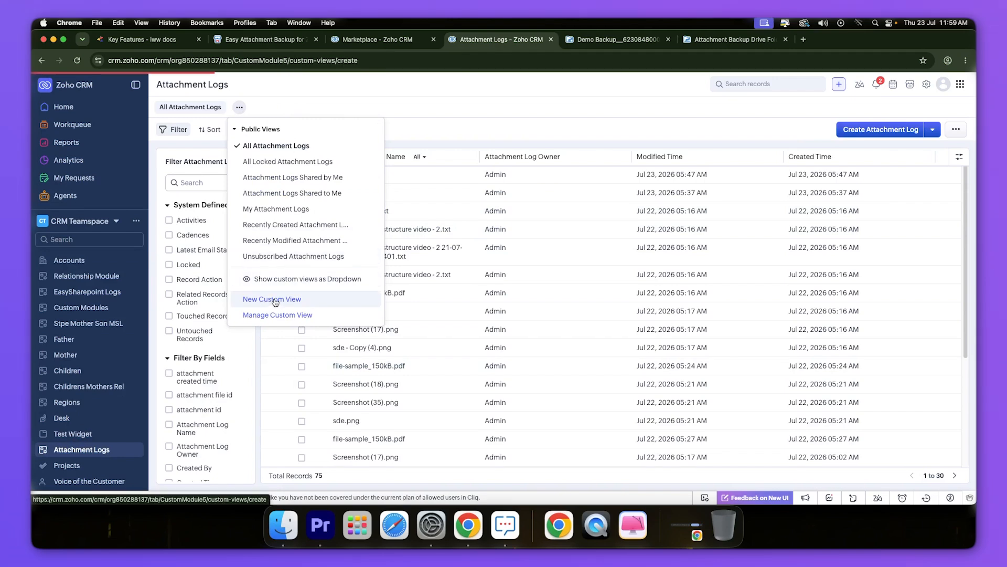
# - Set the custom view's criteria to Attachment Logs whose Created Time is after Jun 1, 2026
pyautogui.click(252, 185)
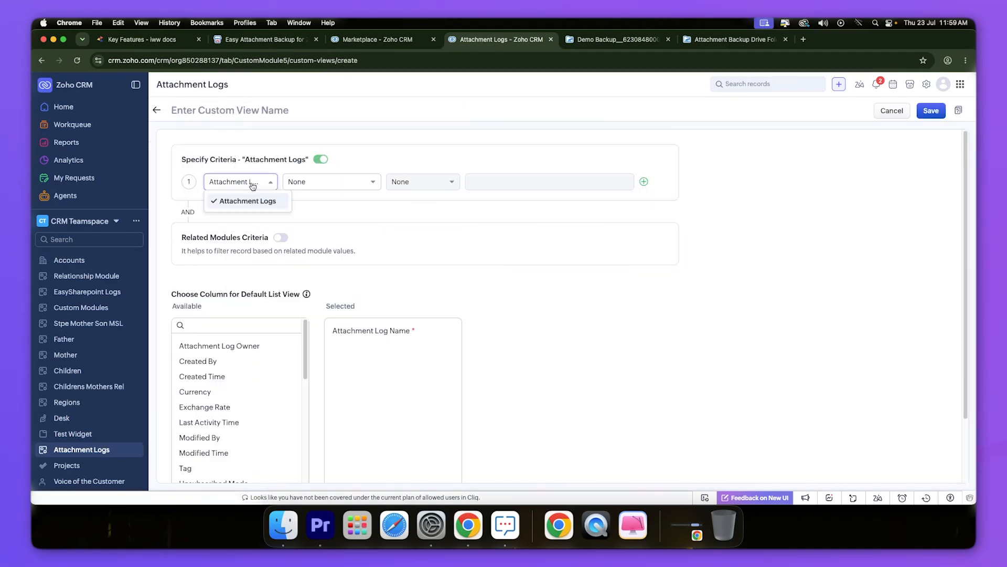
pyautogui.click(315, 185)
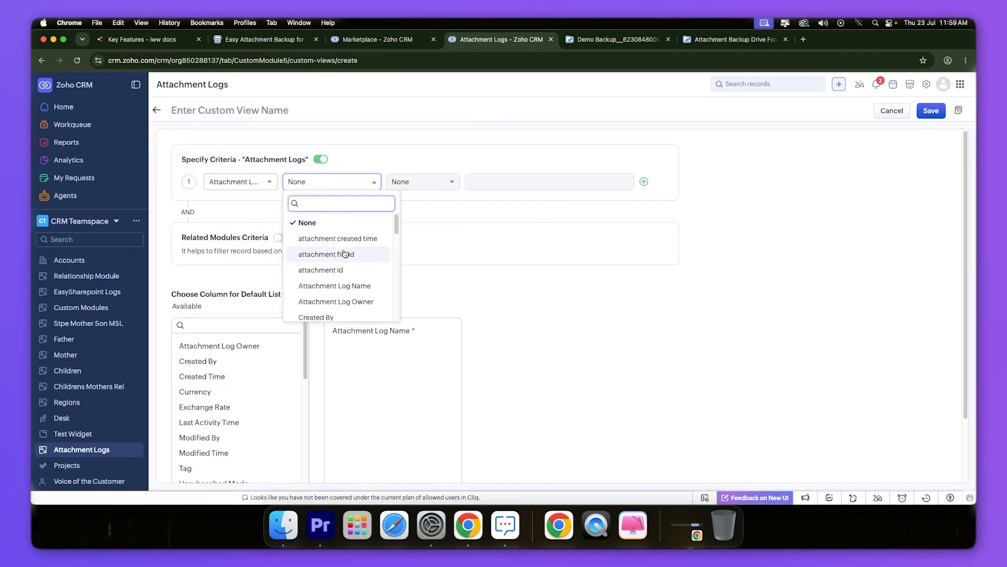
pyautogui.scroll(-2, 336, 277)
pyautogui.click(321, 295)
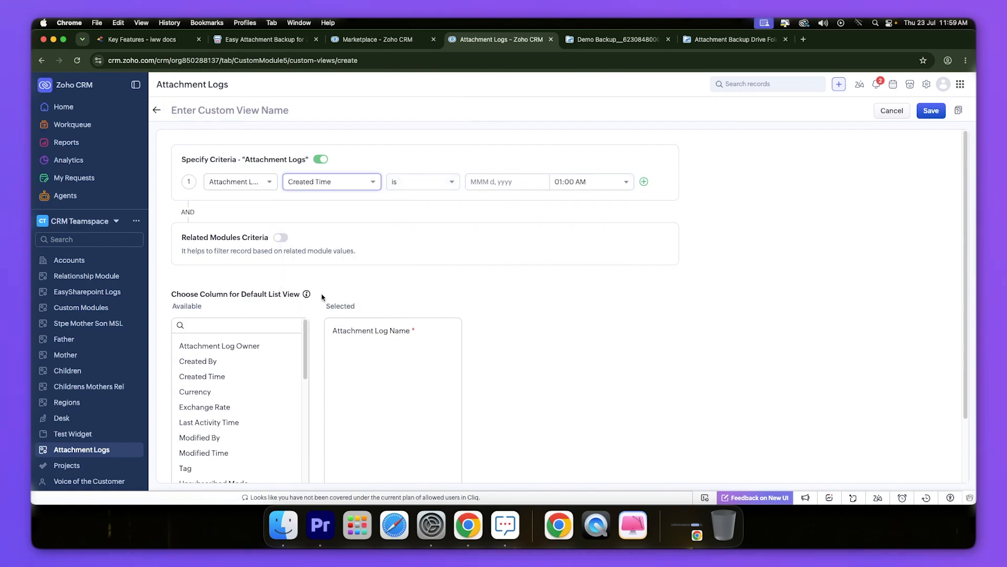
pyautogui.click(414, 269)
pyautogui.click(507, 182)
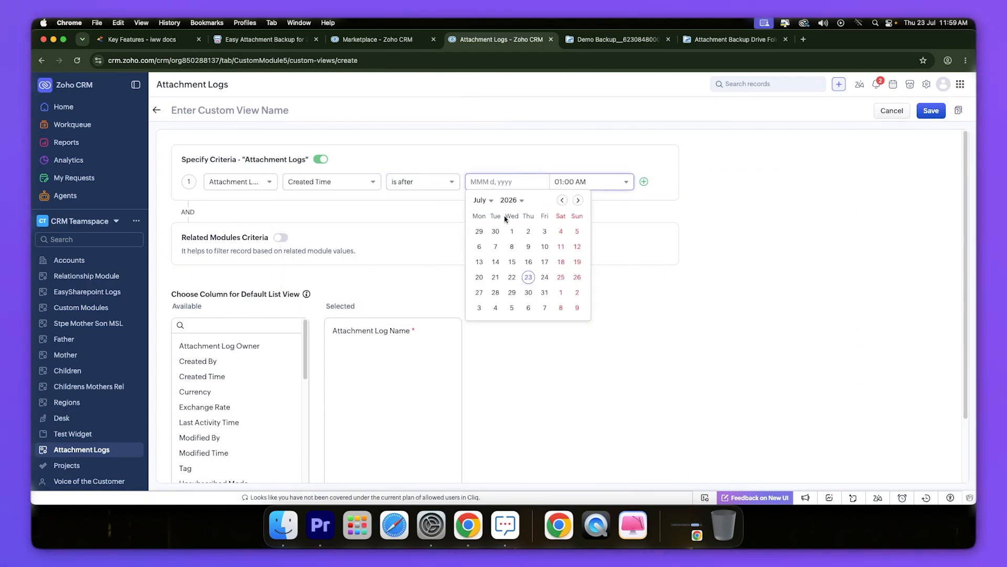
pyautogui.click(482, 201)
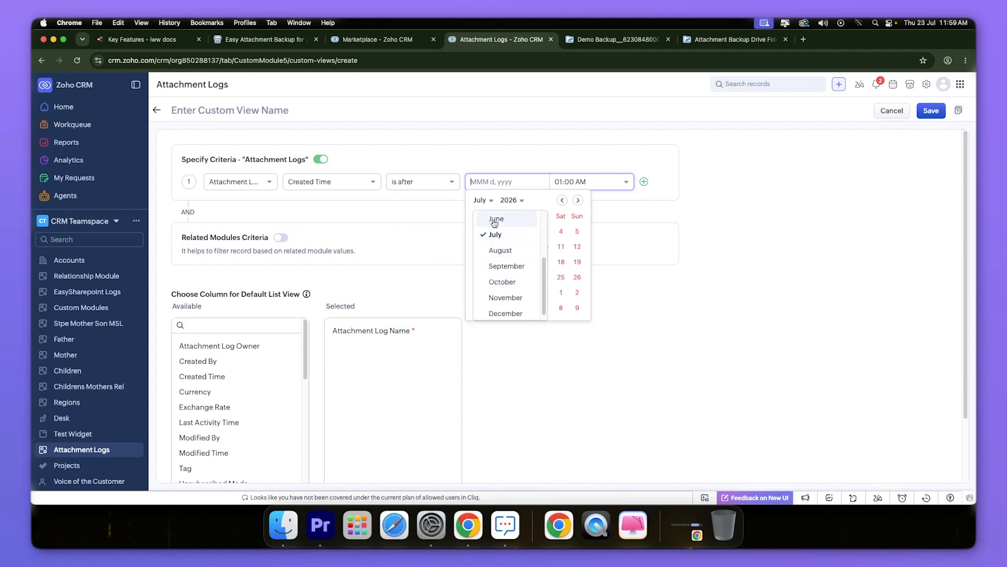
pyautogui.click(494, 218)
pyautogui.click(479, 231)
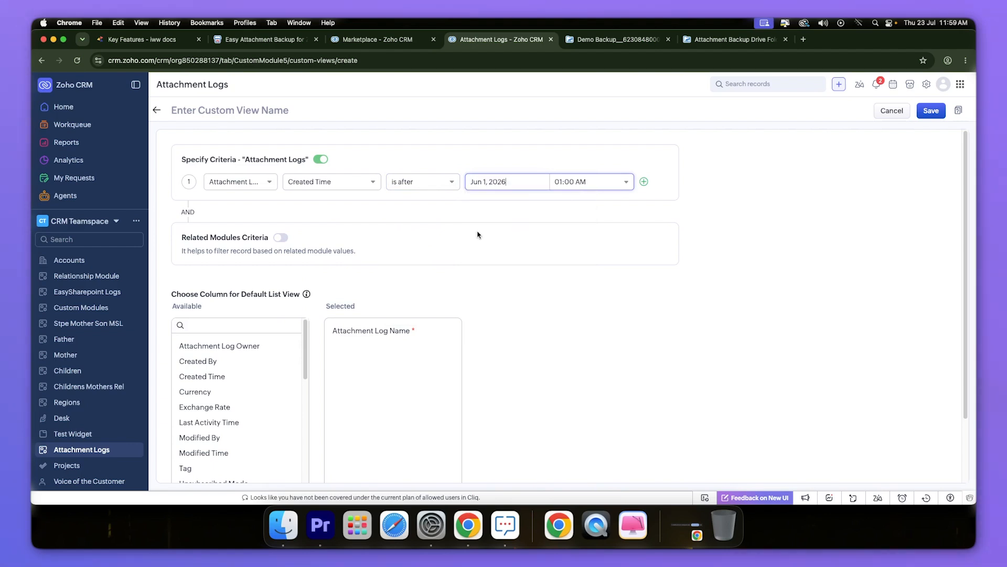
# - Name the custom view "Attachments for Delete" and save it
pyautogui.scroll(-3, 543, 347)
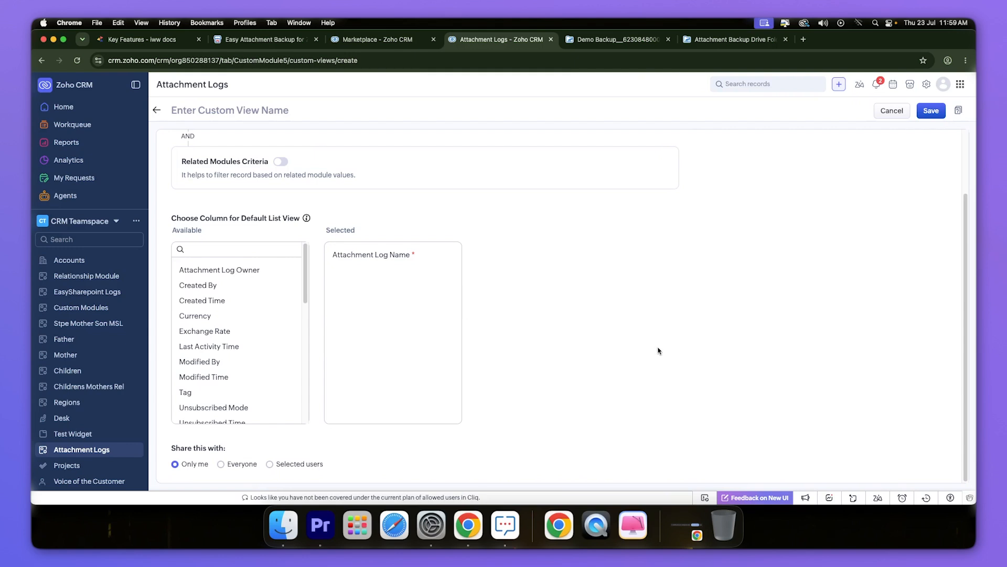
pyautogui.click(931, 117)
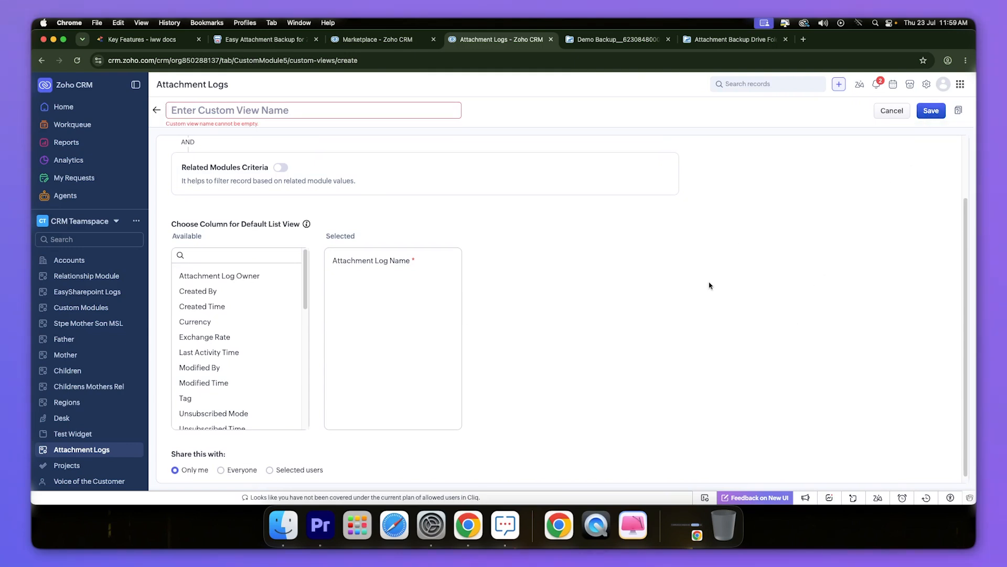
pyautogui.click(202, 111)
pyautogui.write('Attach')
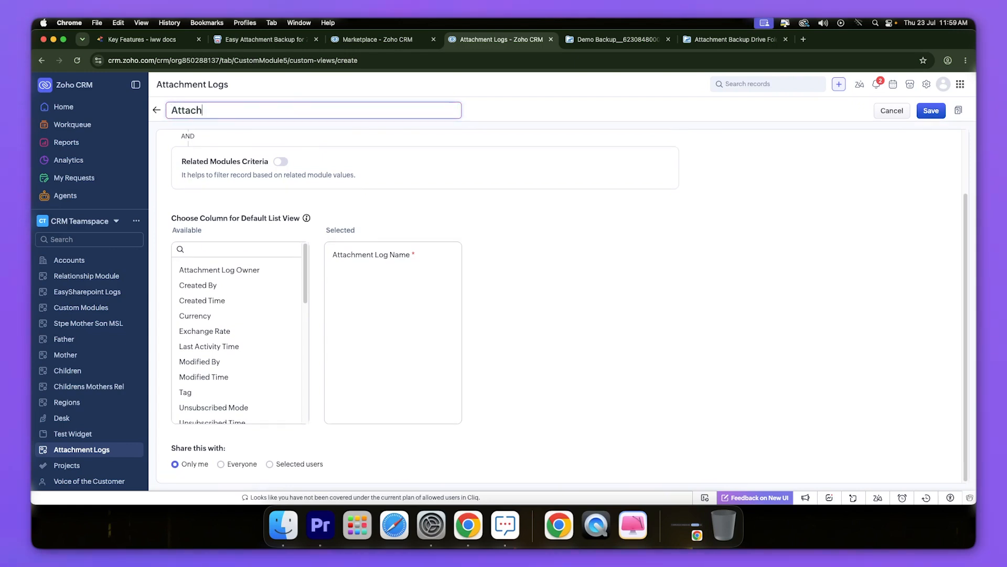
pyautogui.write('ment ')
pyautogui.write(' for Delete')
pyautogui.click(557, 337)
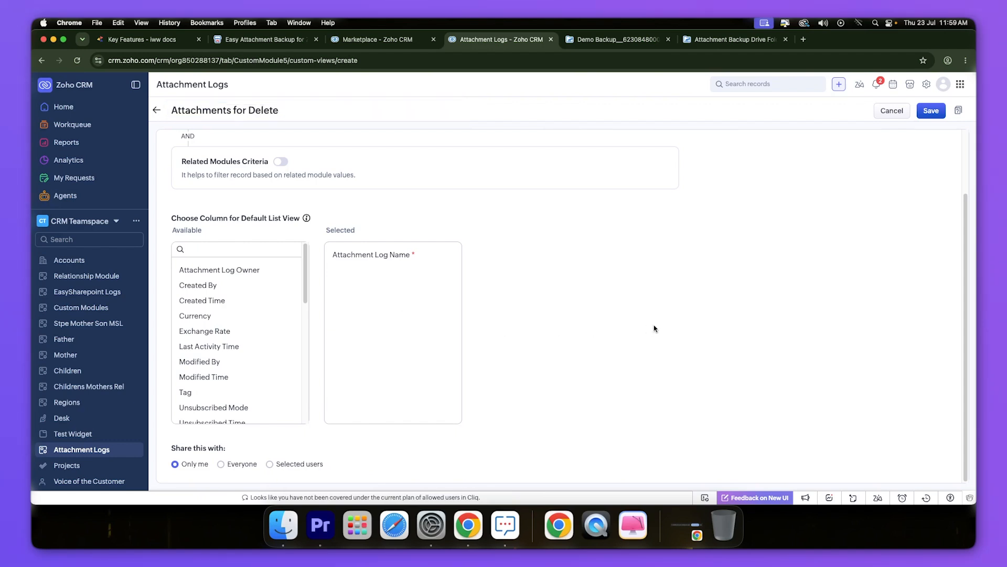
pyautogui.click(932, 111)
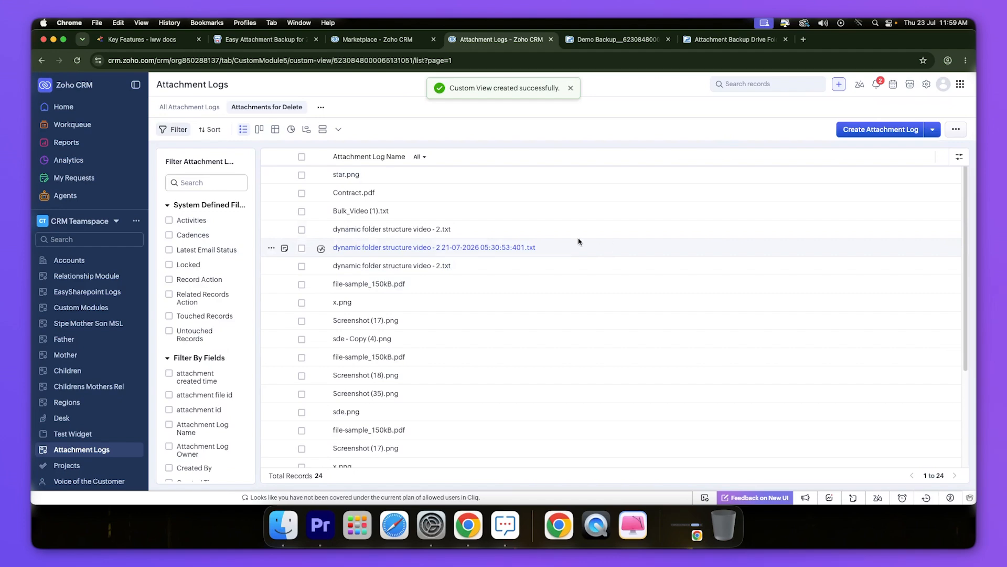
# - Review the records and the total record count in the Attachments for Delete view
pyautogui.scroll(-5, 368, 367)
pyautogui.scroll(3, 373, 415)
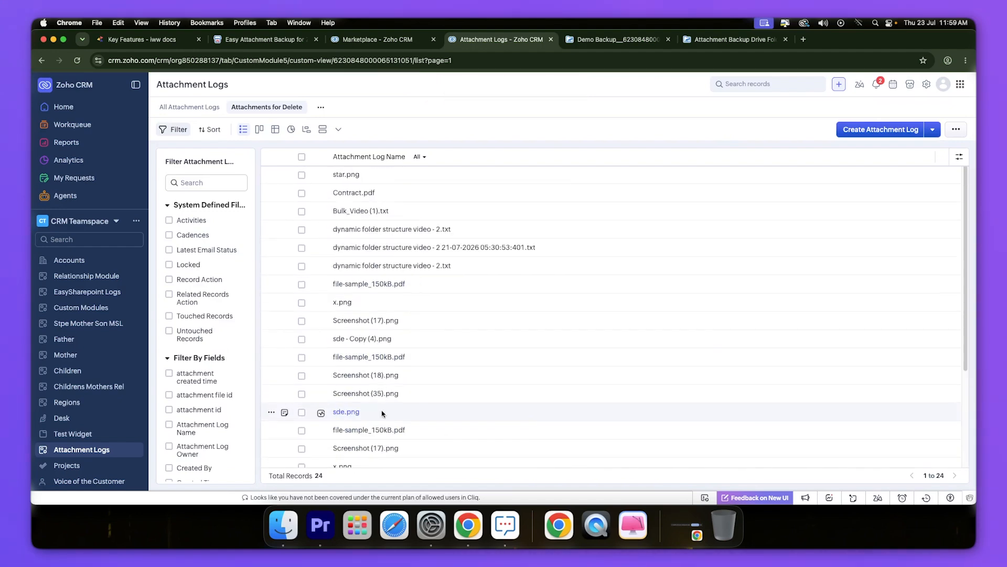
pyautogui.moveTo(314, 475); pyautogui.dragTo(330, 480)
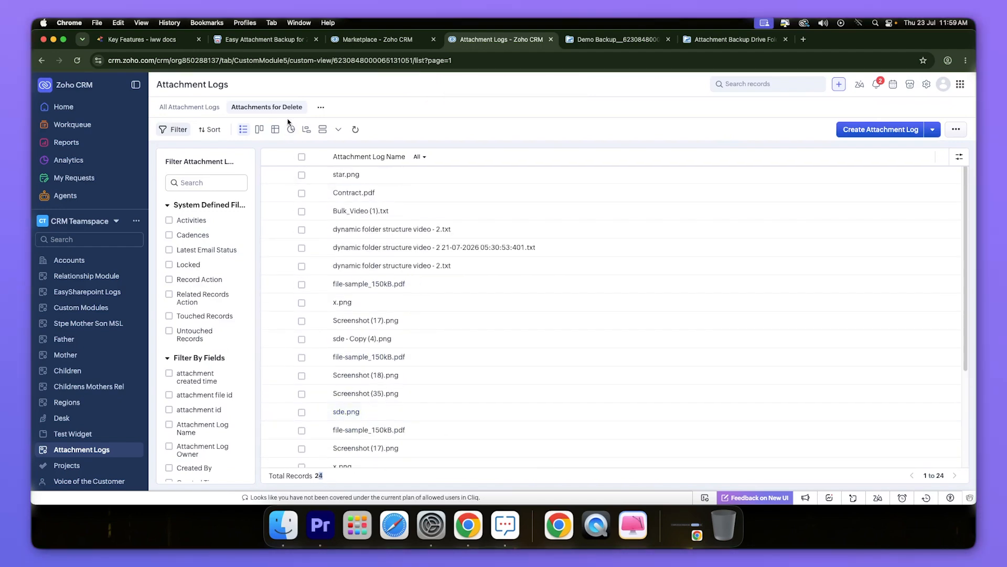
pyautogui.scroll(-5, 454, 331)
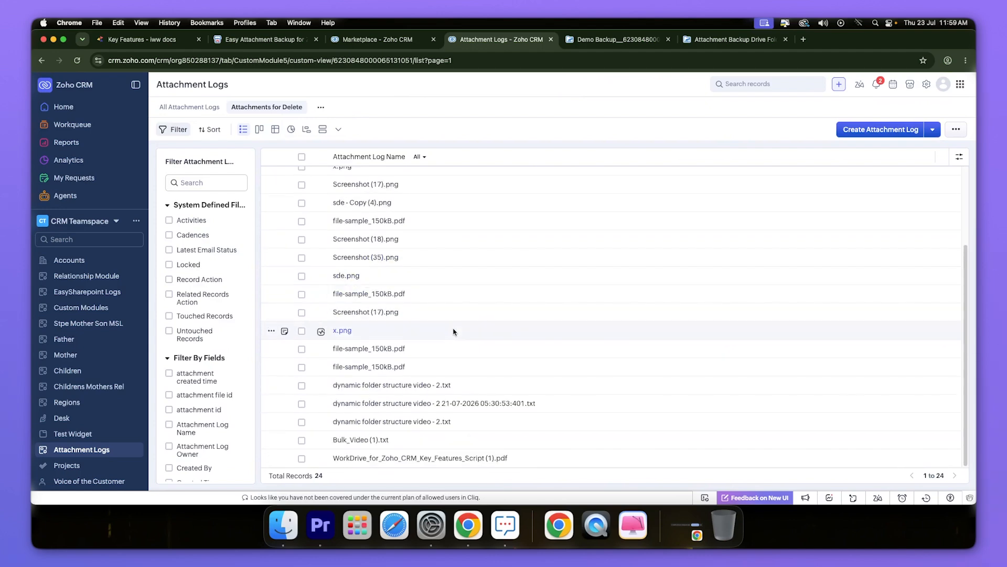
pyautogui.scroll(2, 453, 332)
pyautogui.scroll(2, 454, 331)
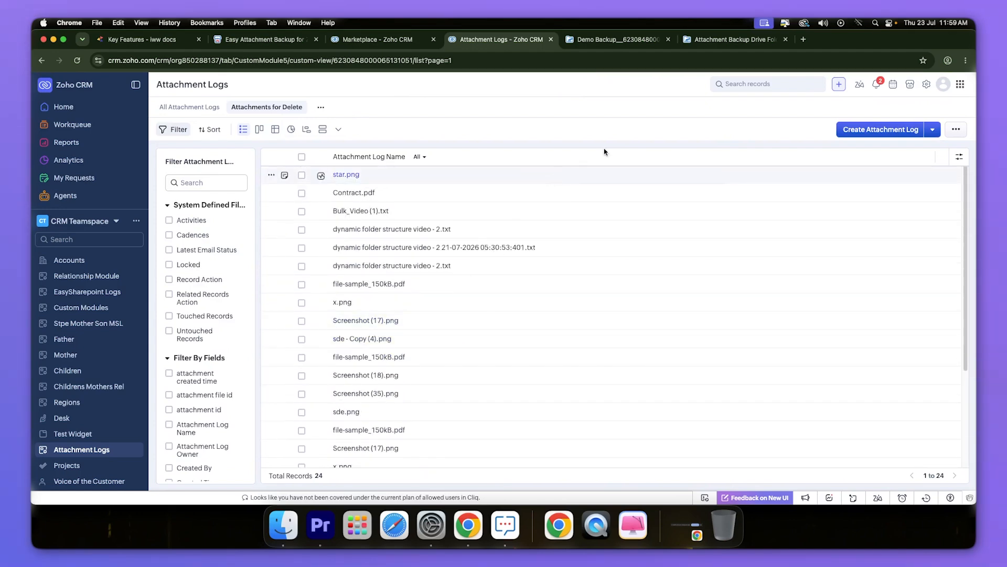
# - Return to the extension's delete attachment settings, restart the new setting Test, assign the Attachments for Delete custom view and submit it
pyautogui.click(733, 40)
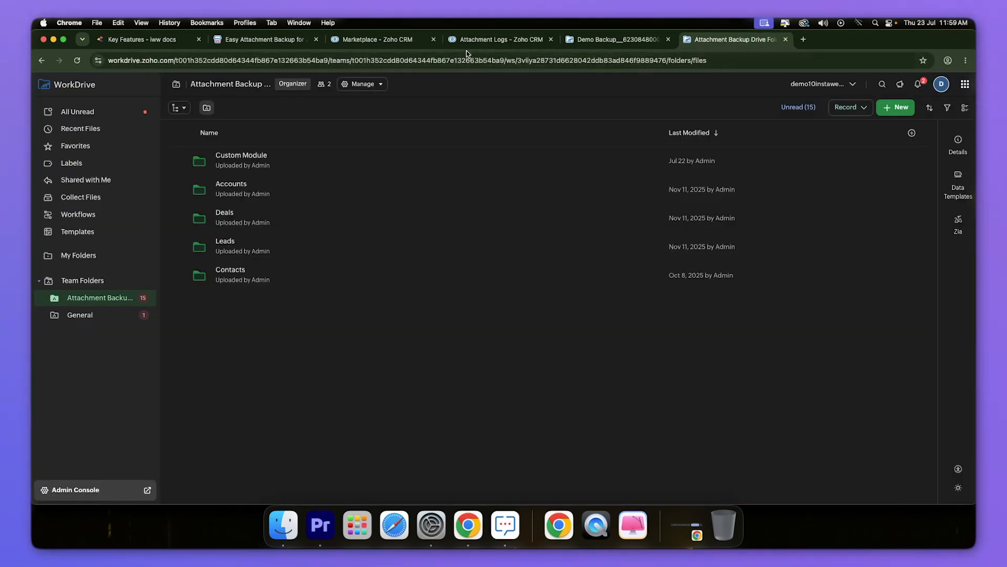
pyautogui.click(378, 39)
pyautogui.click(594, 406)
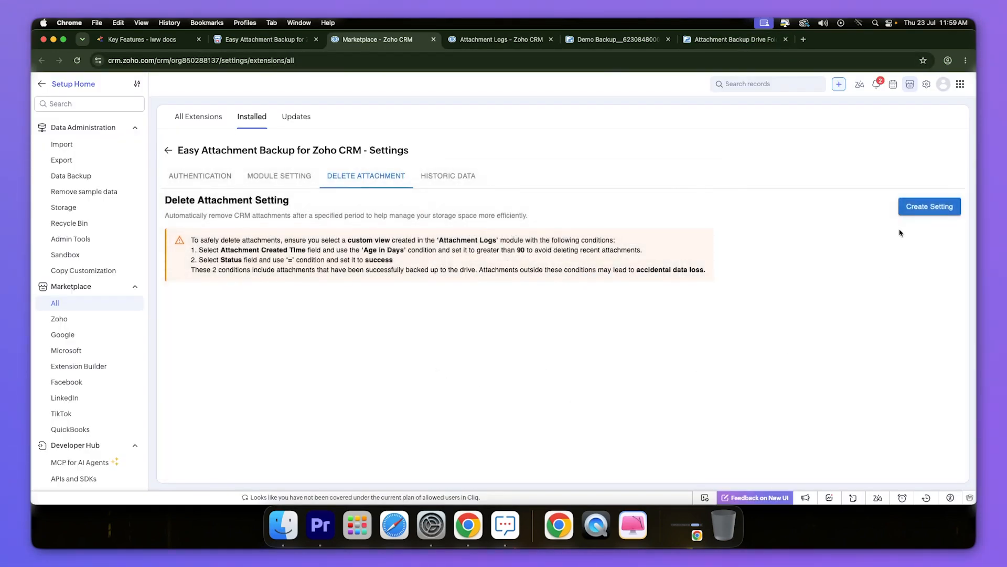
pyautogui.click(932, 210)
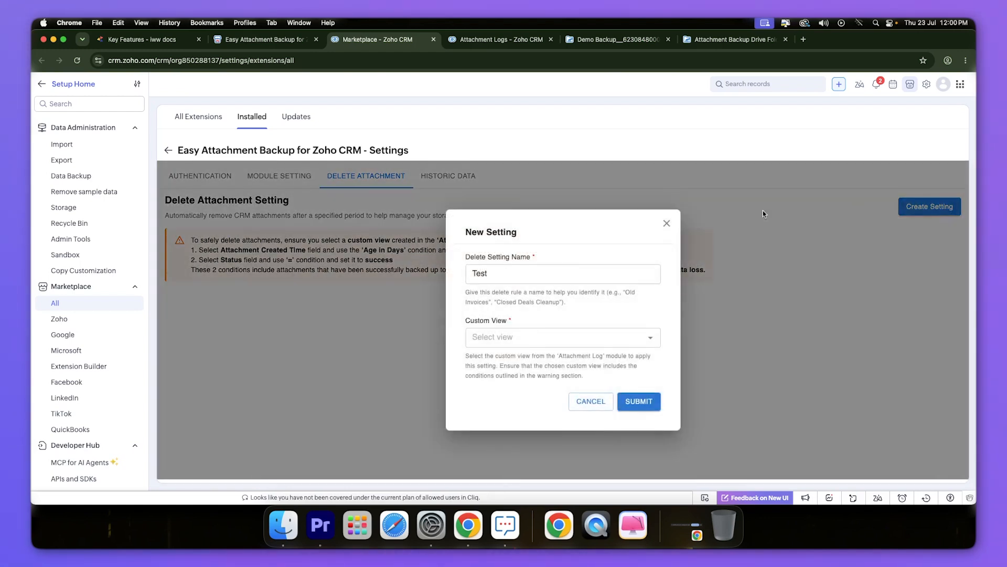
pyautogui.click(503, 344)
pyautogui.write('attach')
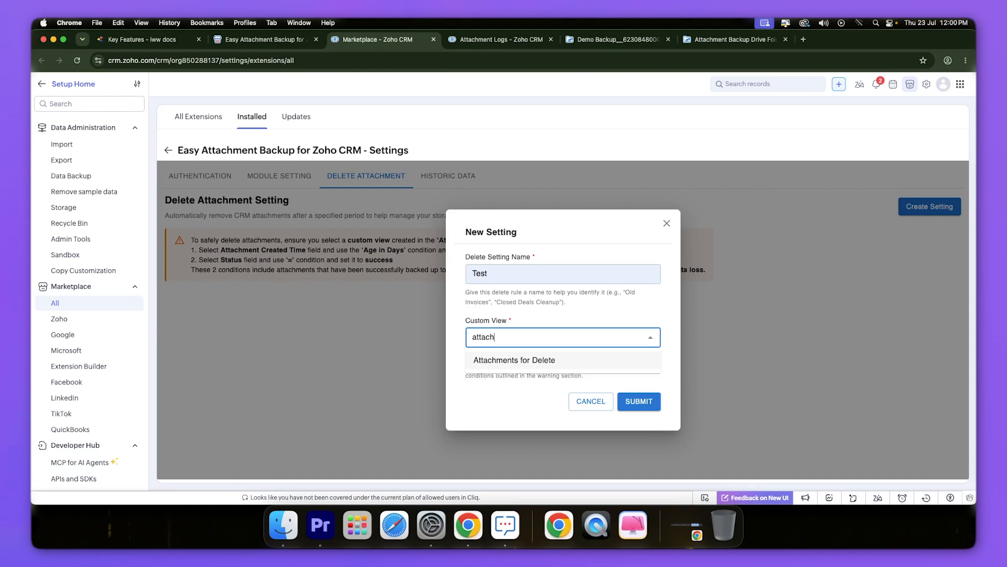
pyautogui.click(502, 365)
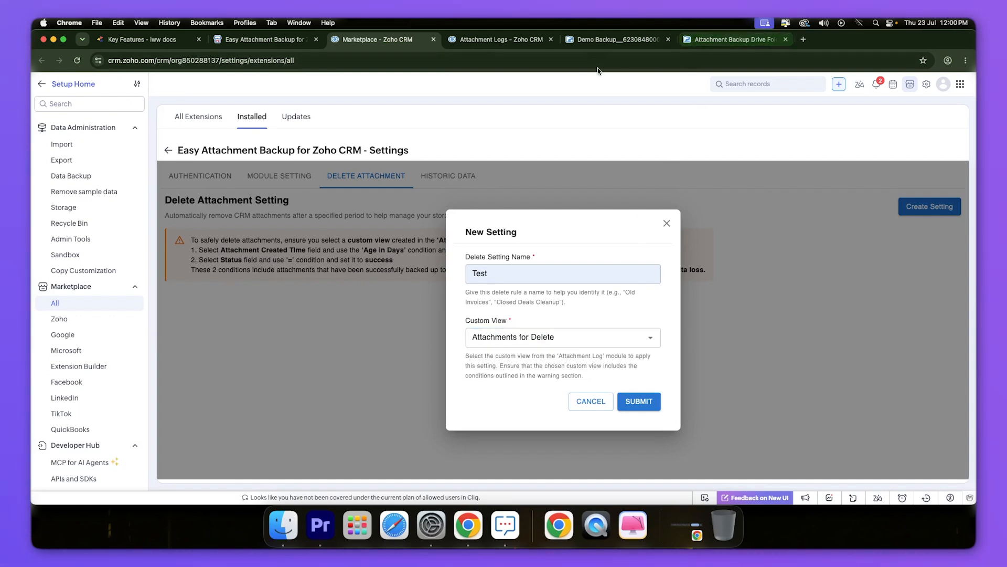
pyautogui.click(623, 401)
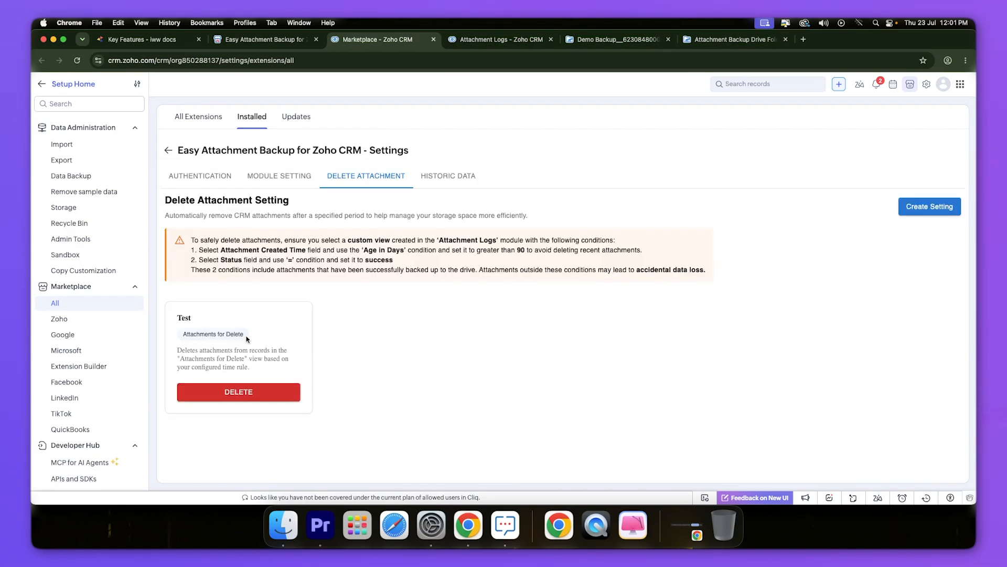
# - Read the description of the Test delete setting on its card
pyautogui.moveTo(177, 348); pyautogui.dragTo(255, 375)
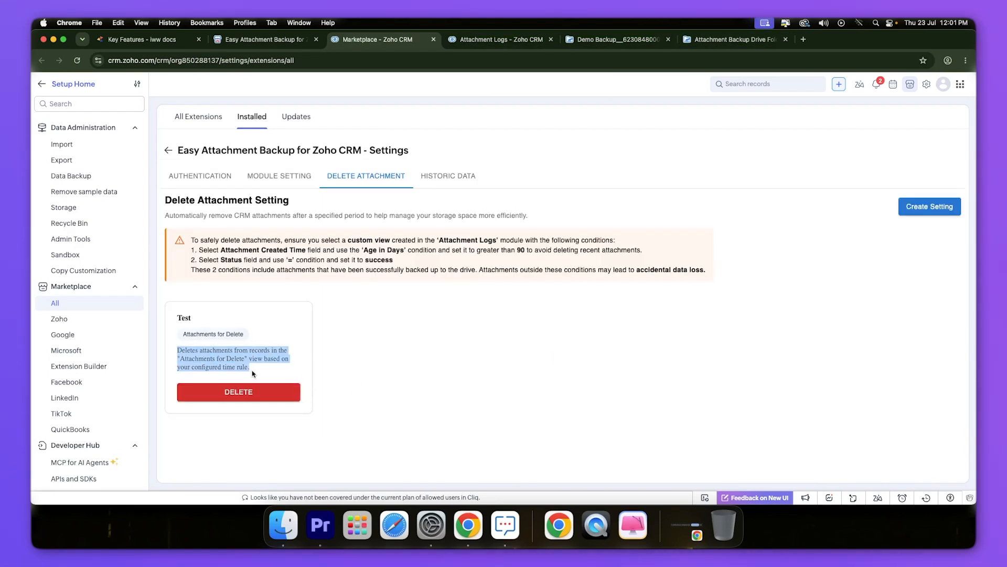
pyautogui.click(241, 366)
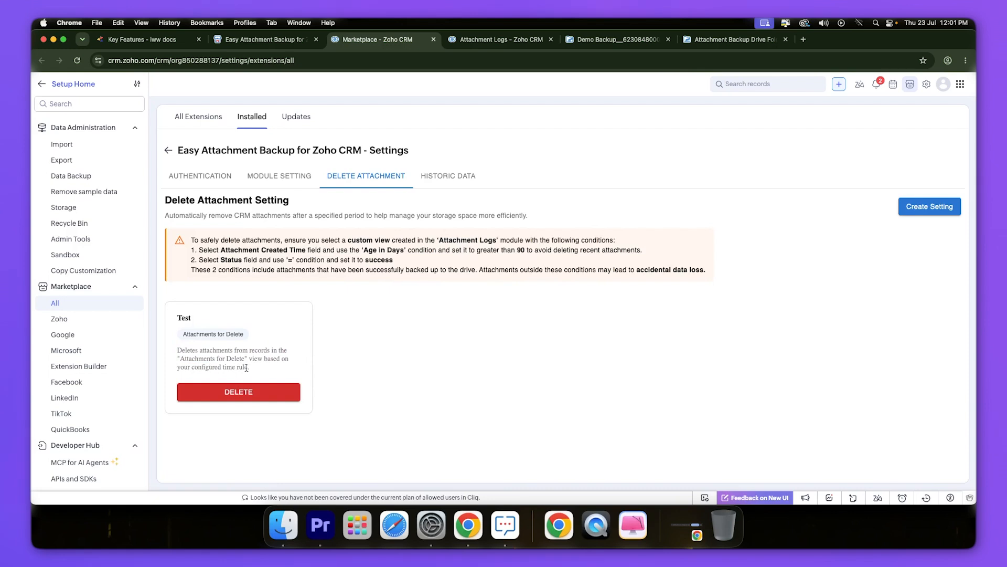
pyautogui.moveTo(261, 369); pyautogui.dragTo(178, 349)
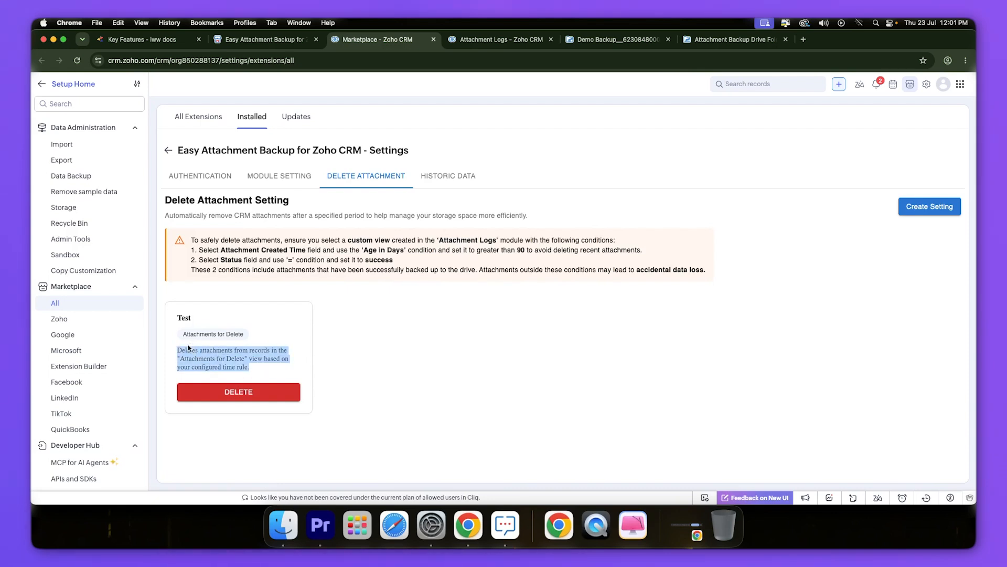
pyautogui.click(328, 363)
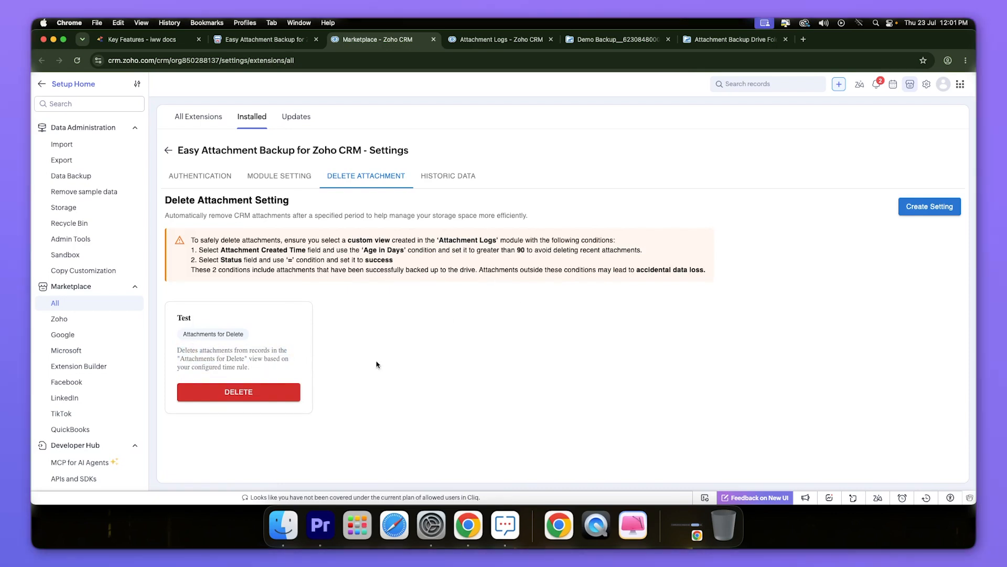